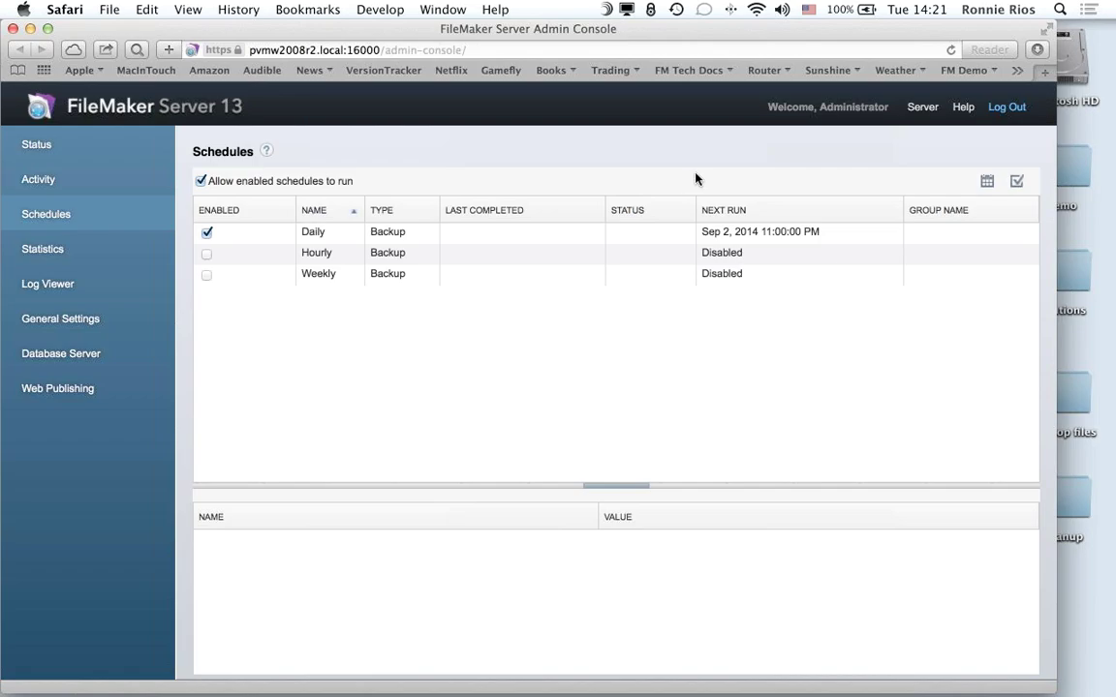
- Start a new 'Back up databases' schedule via Create a Schedule…, keeping All databases selected
click(989, 186)
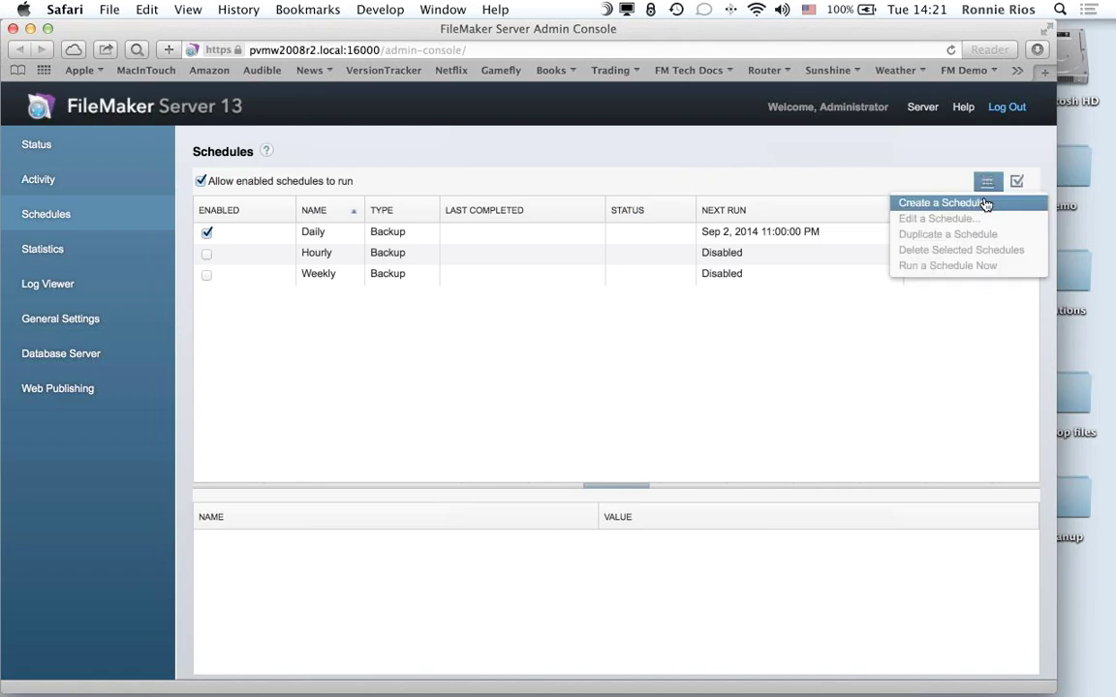
click(984, 201)
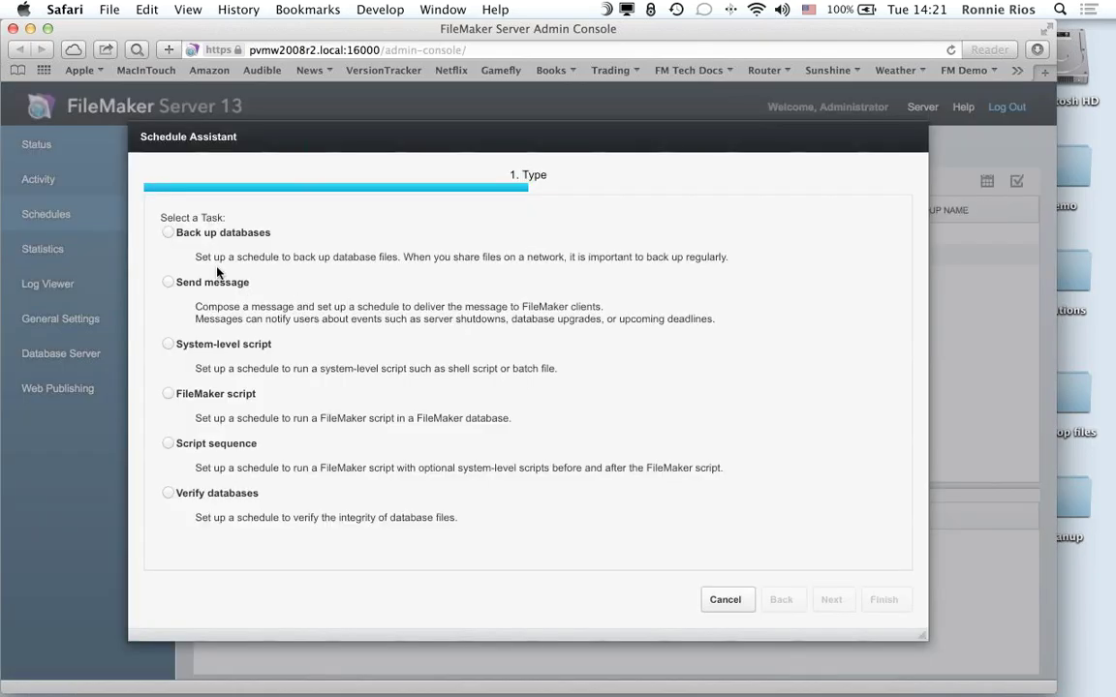
click(170, 235)
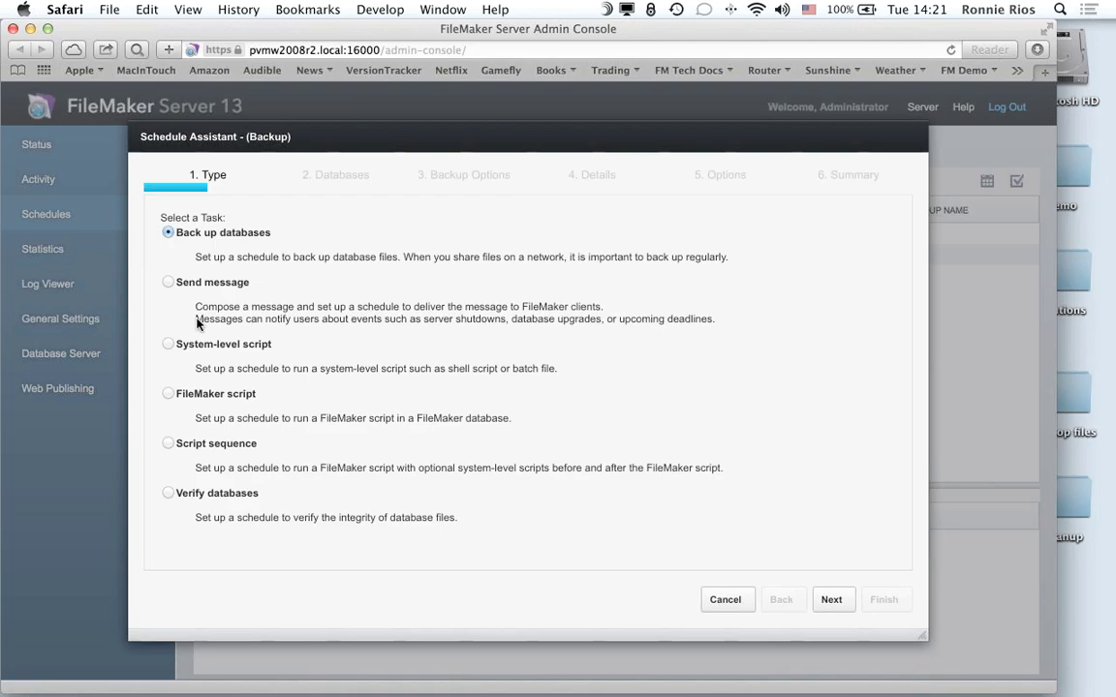
click(831, 601)
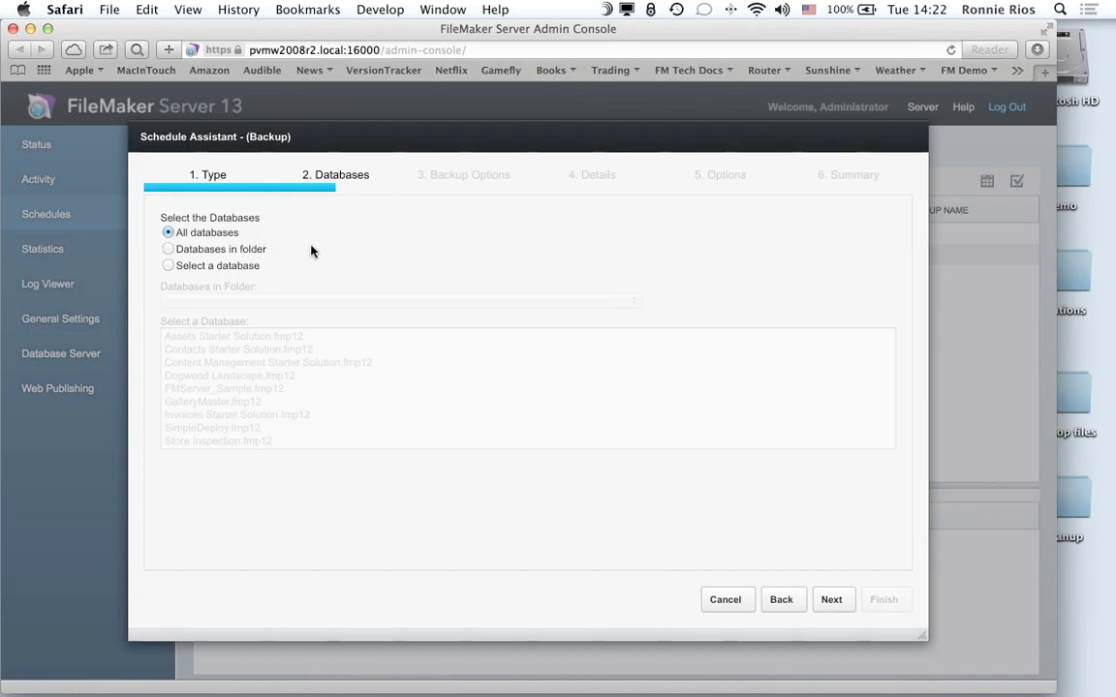
- Set the backup options to keep a maximum of 12 backups in the default folder
click(832, 599)
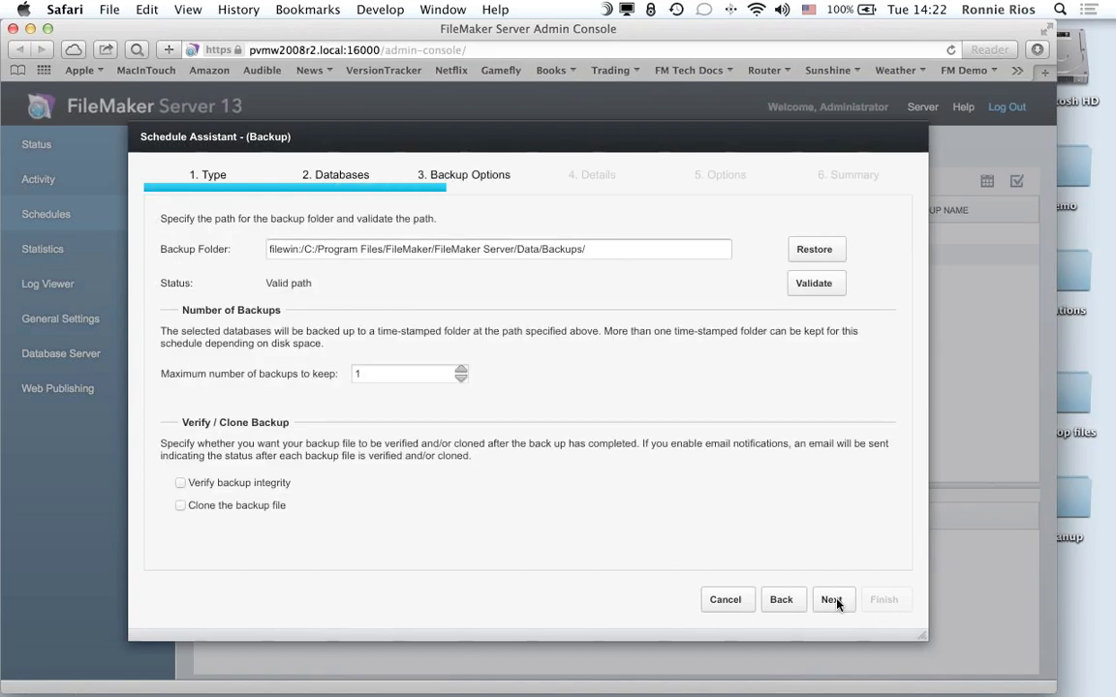
click(623, 249)
drag(624, 249, 267, 250)
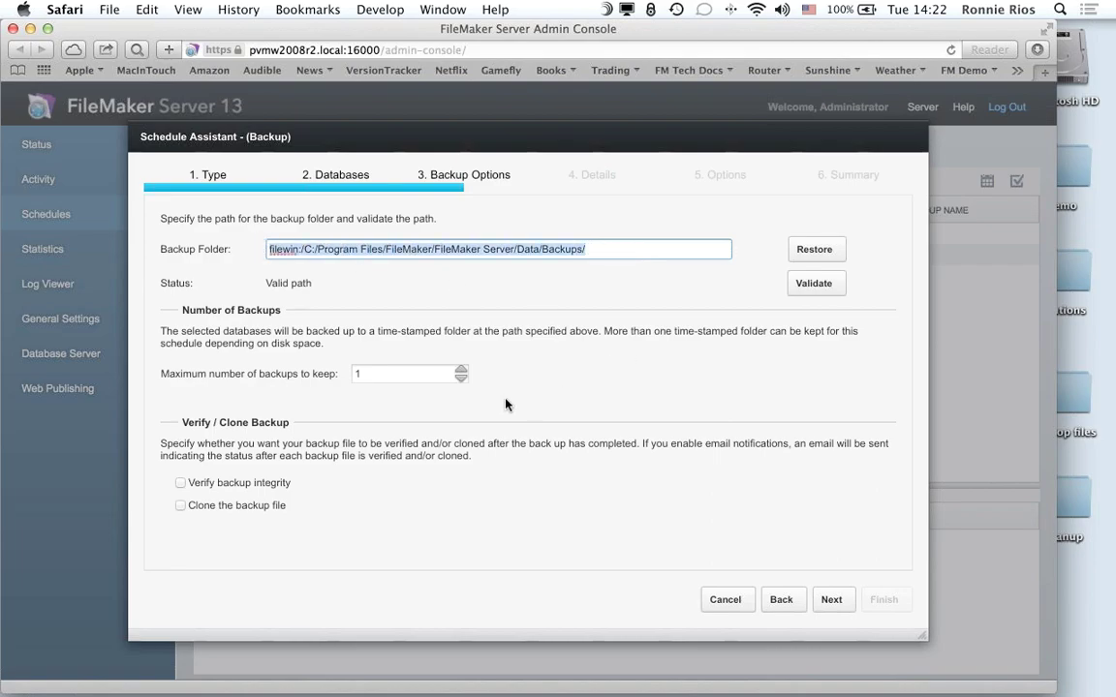
click(391, 374)
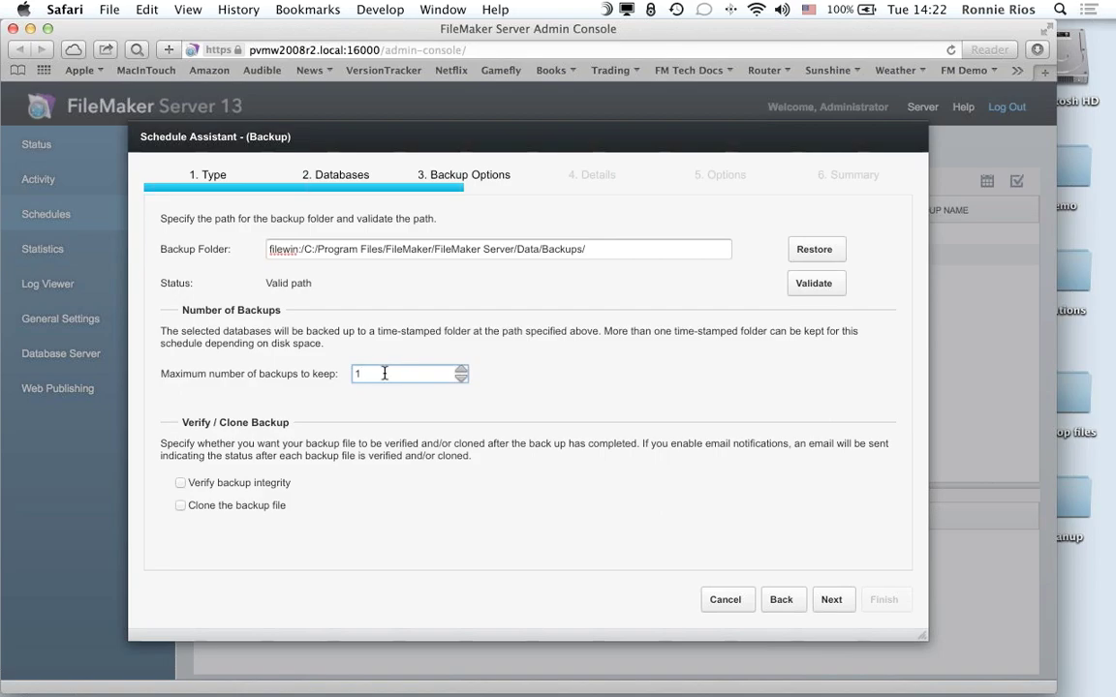
text(2)
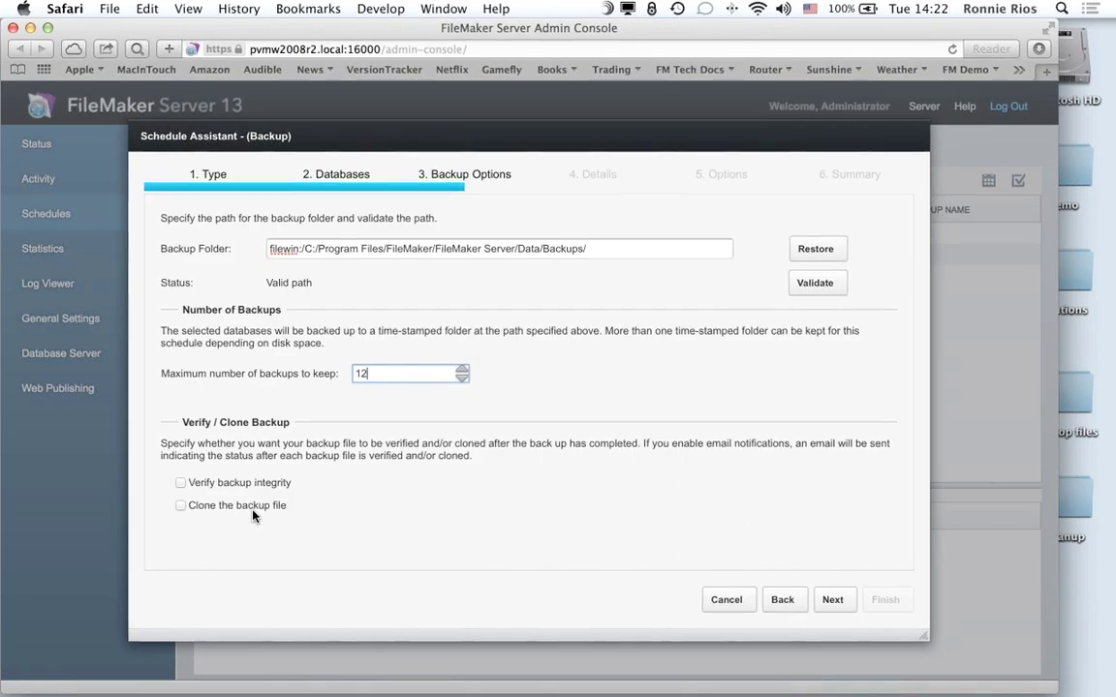
click(831, 599)
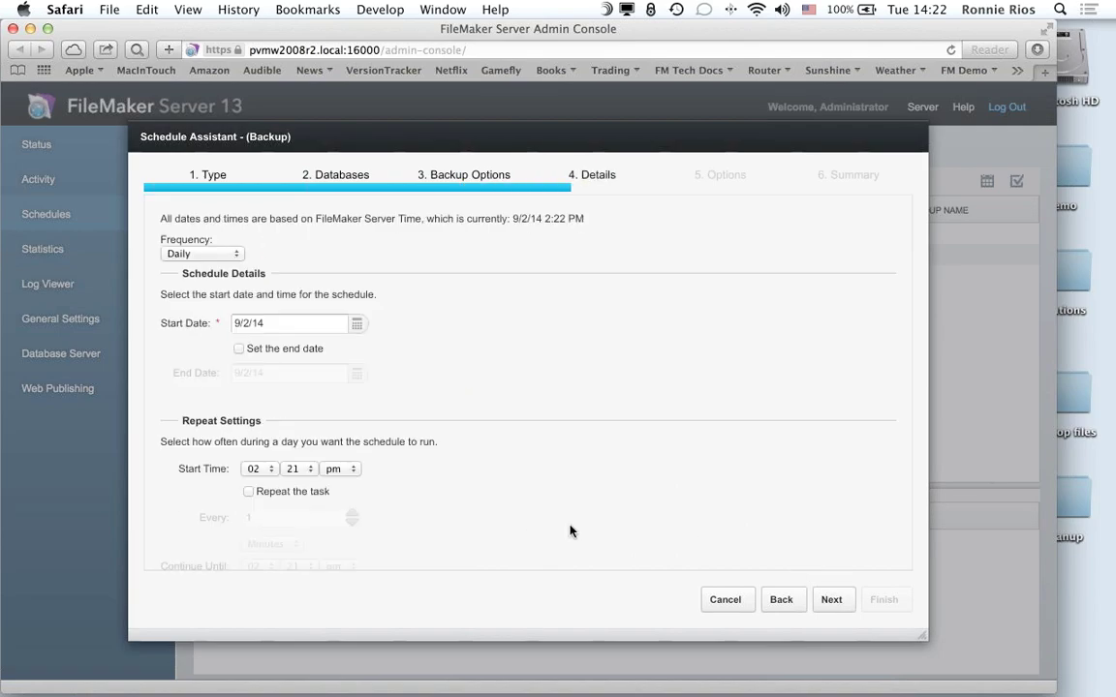
- Set the frequency to Every n days with an 11:00 PM start time
click(228, 255)
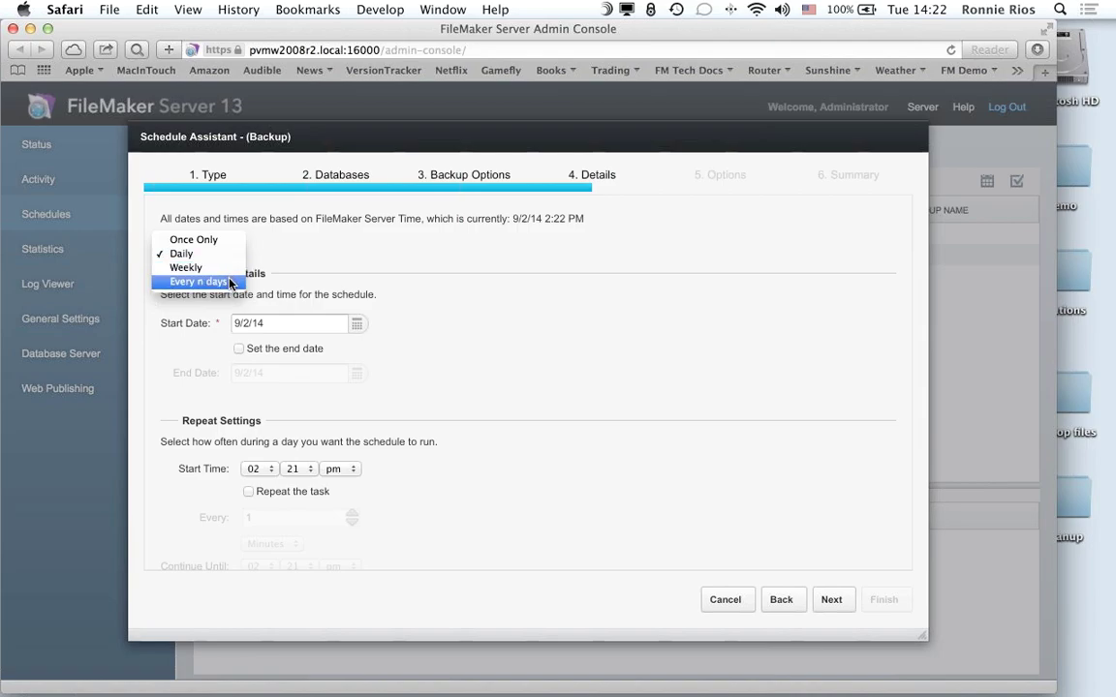
click(231, 282)
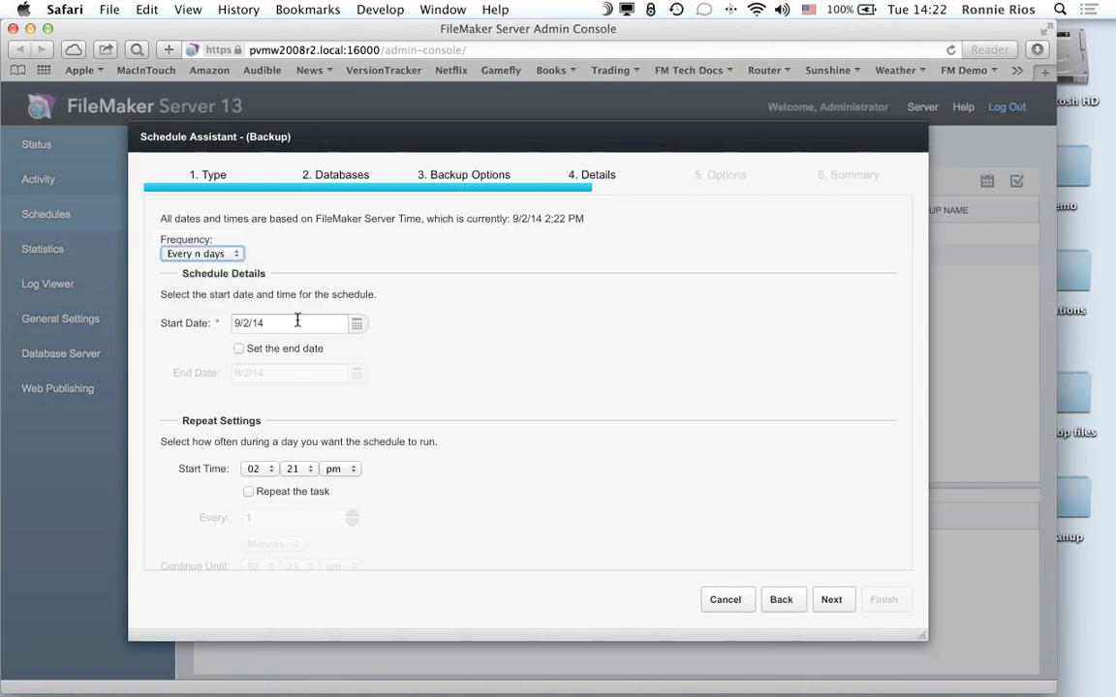
scroll(379, 349, down, 3)
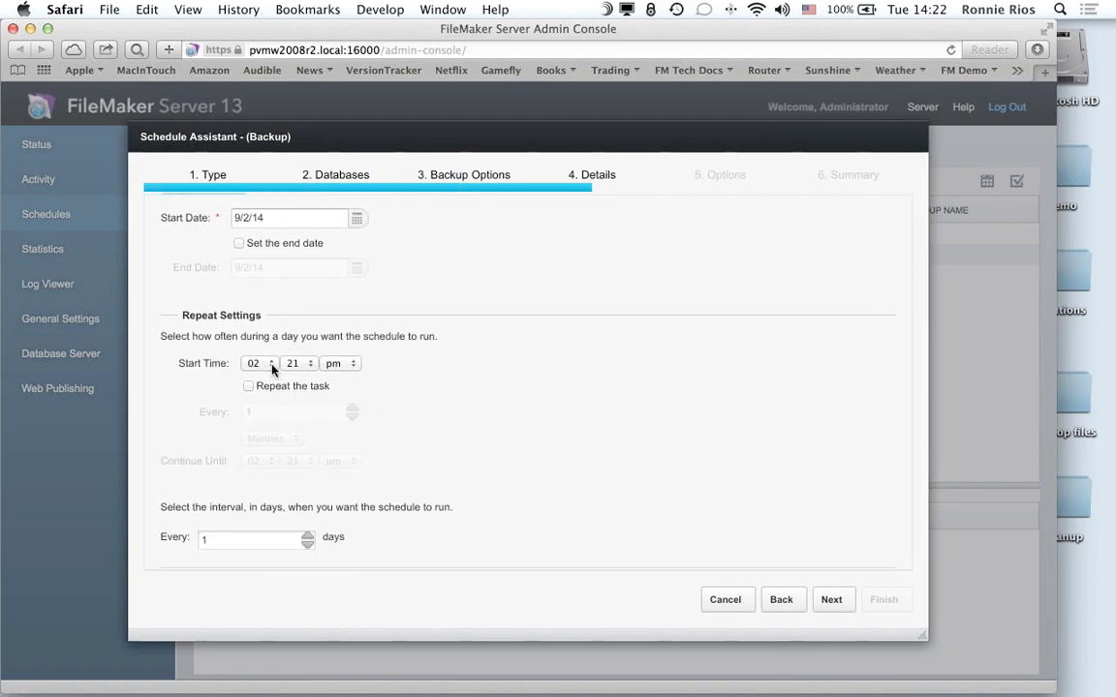
click(271, 366)
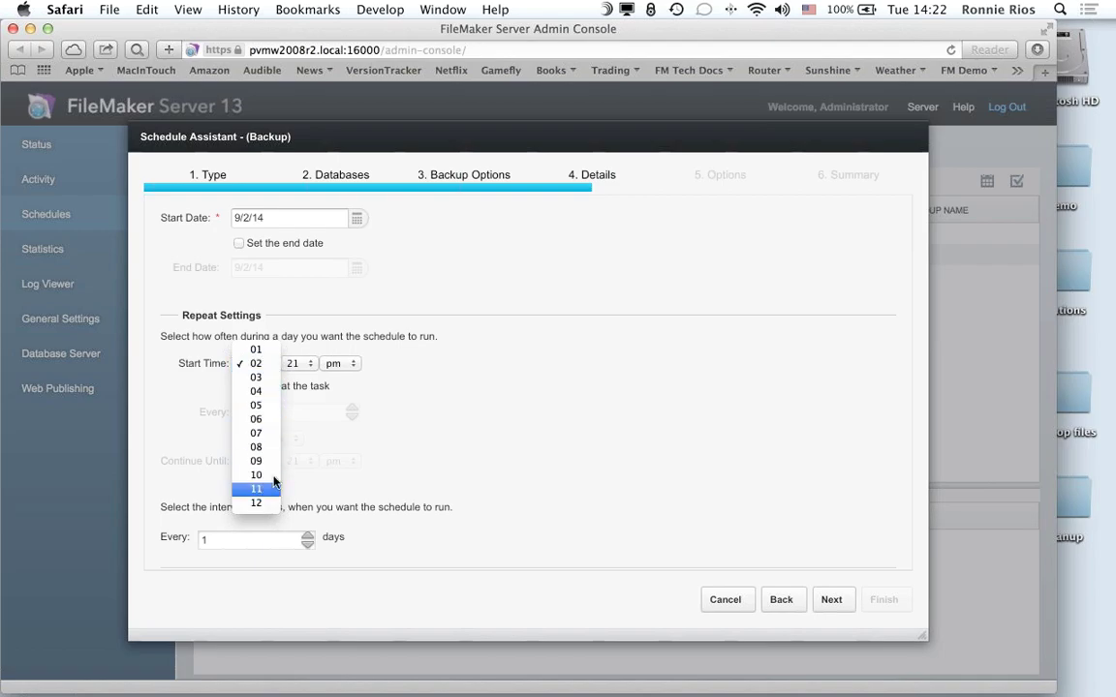
click(258, 488)
click(303, 368)
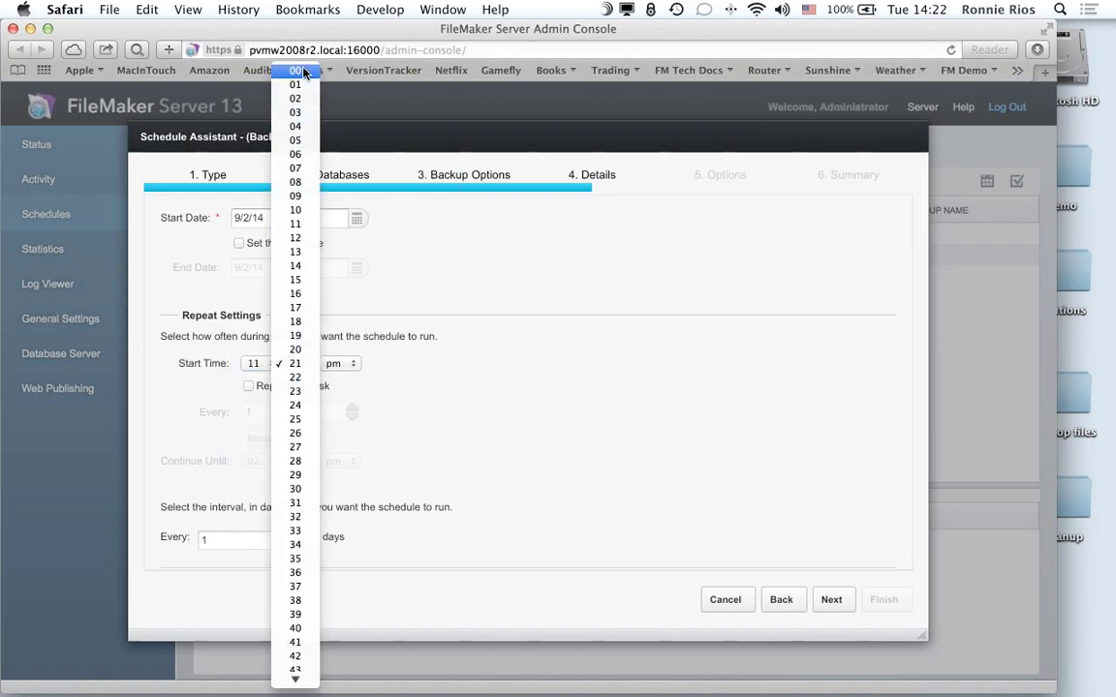
click(276, 67)
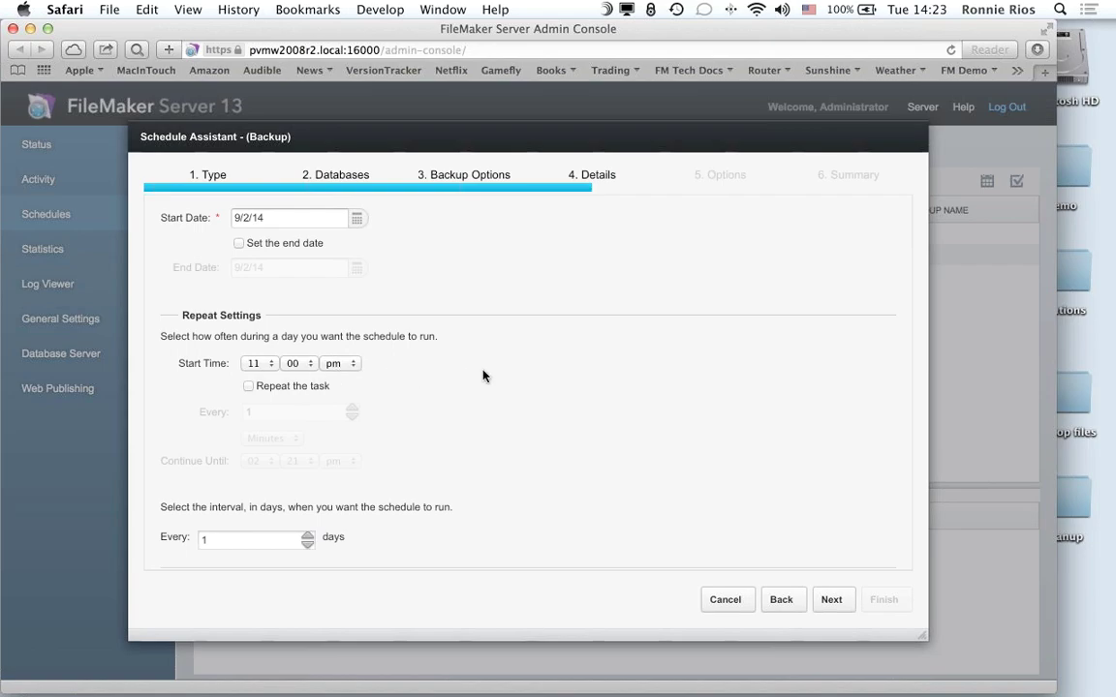
scroll(483, 382, down, 1)
- Change the repeat interval from 1 to every 30 days
click(250, 537)
drag(224, 533, 173, 530)
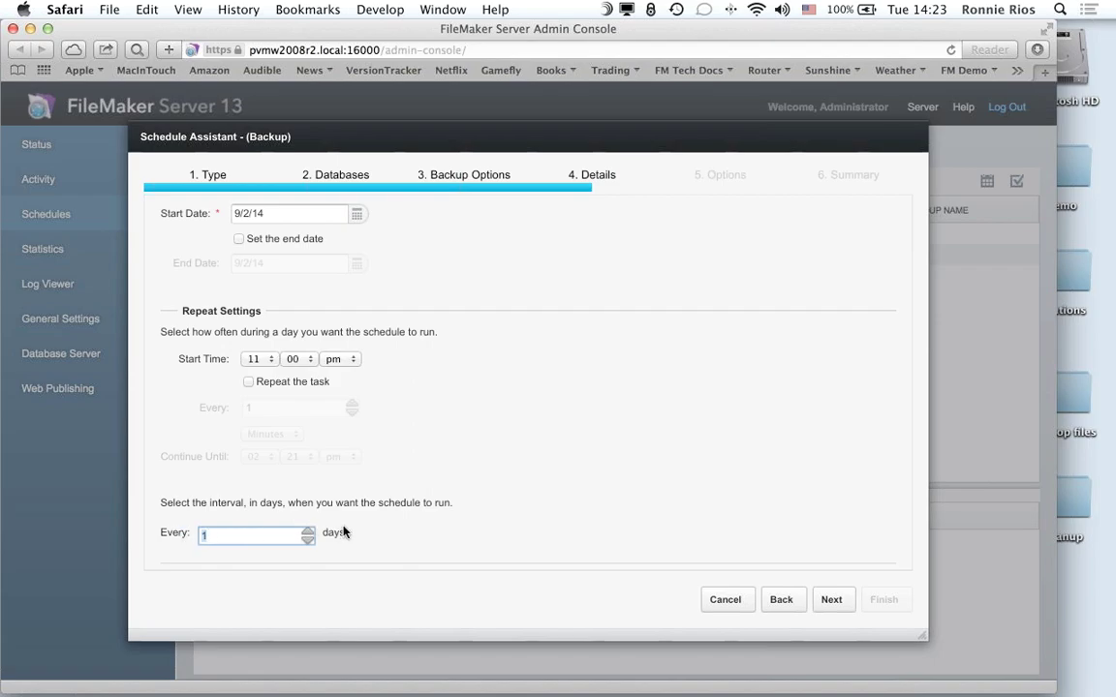
text(30)
click(432, 522)
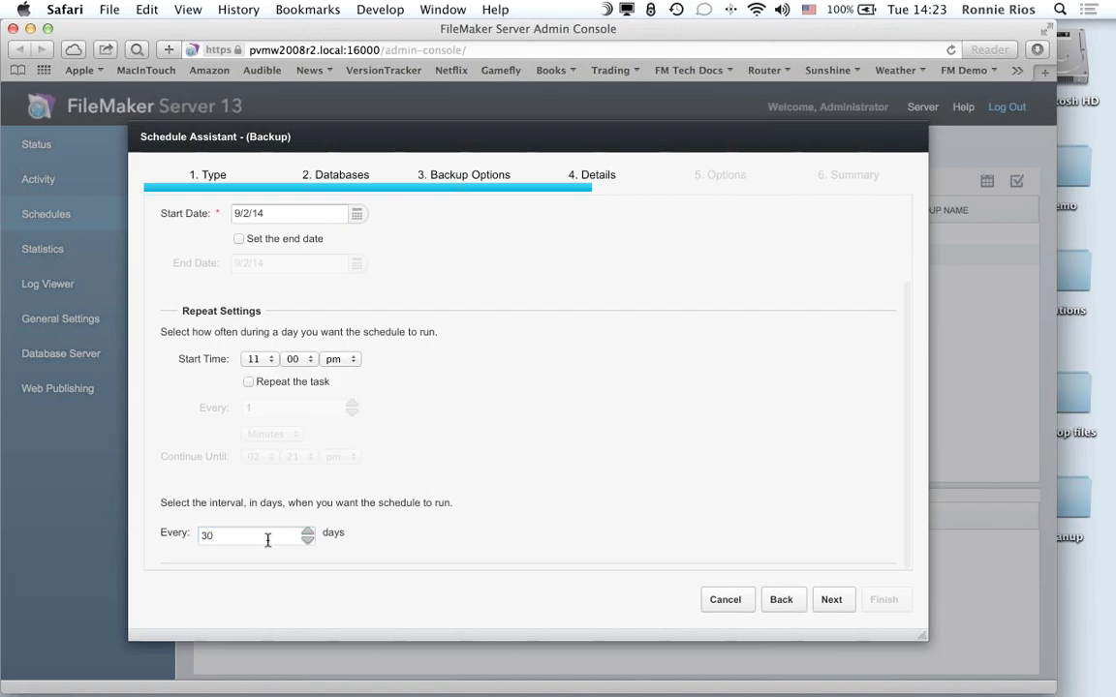
click(831, 600)
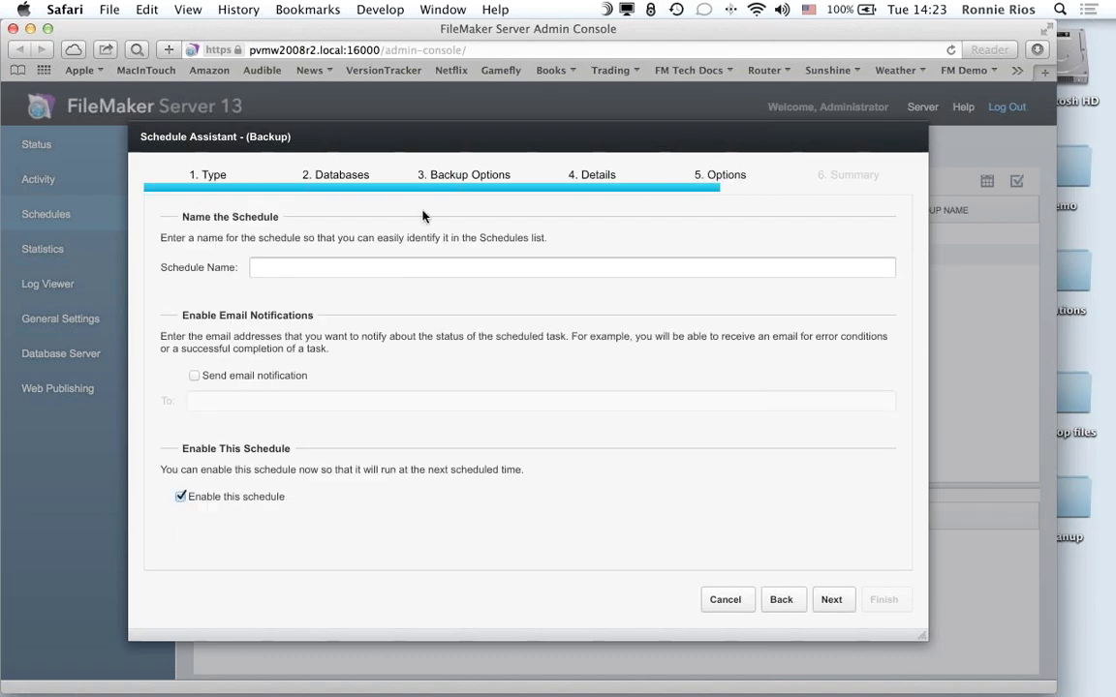
- Name the schedule 'Monthly', review its summary, finish, and view its details
click(417, 267)
text(Monthly)
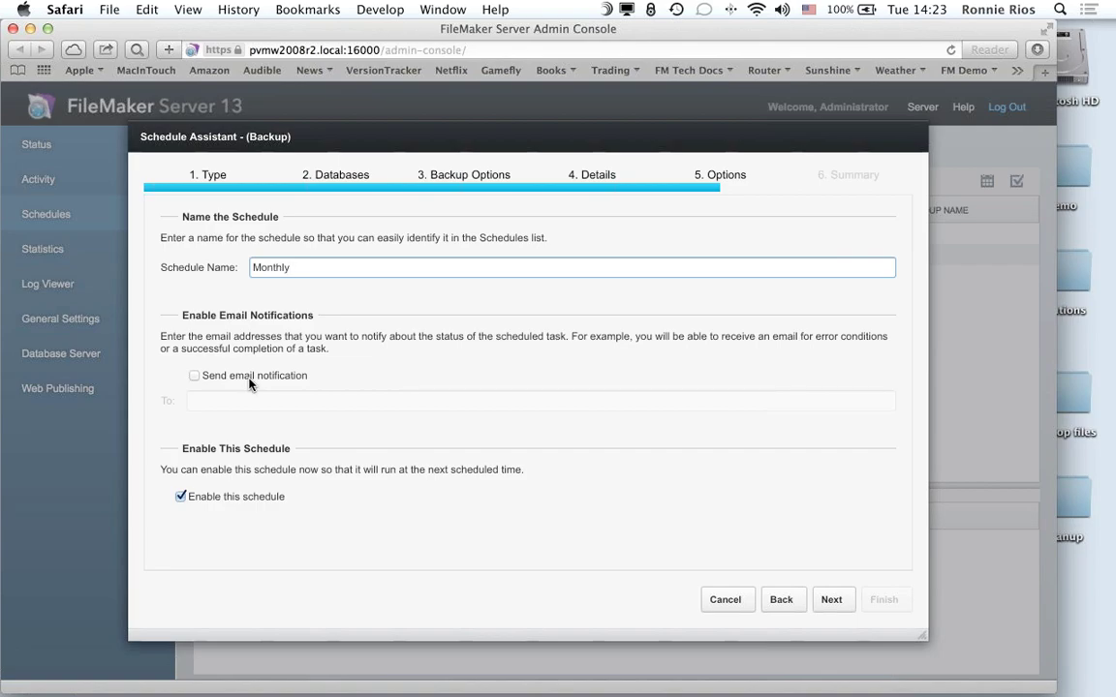
click(833, 601)
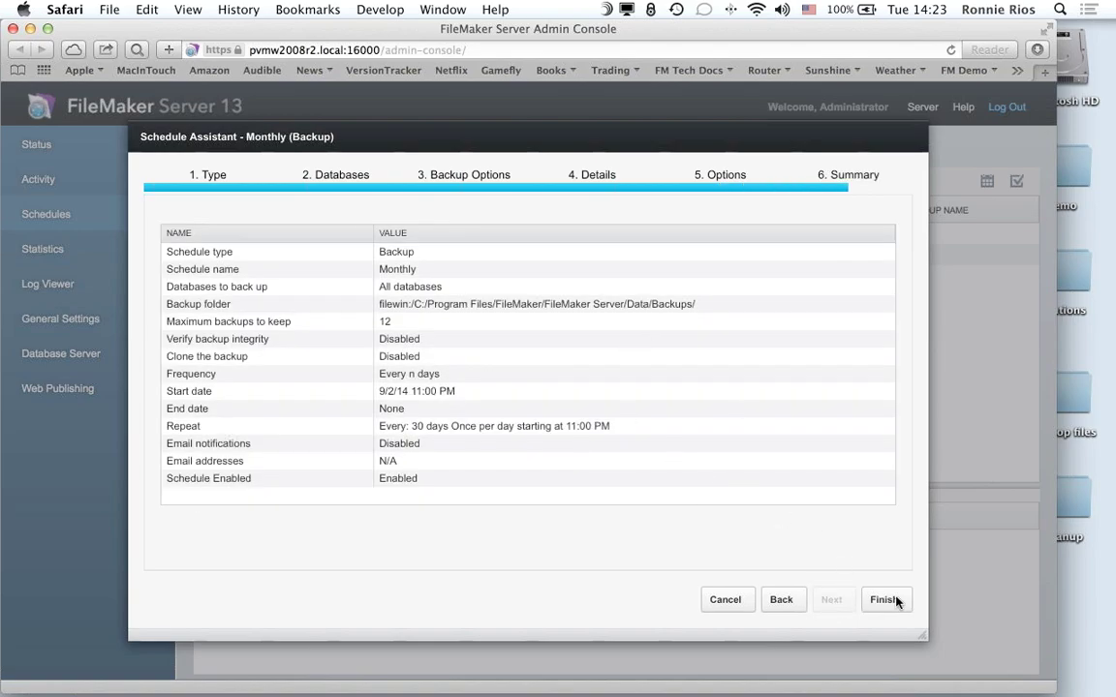
click(884, 599)
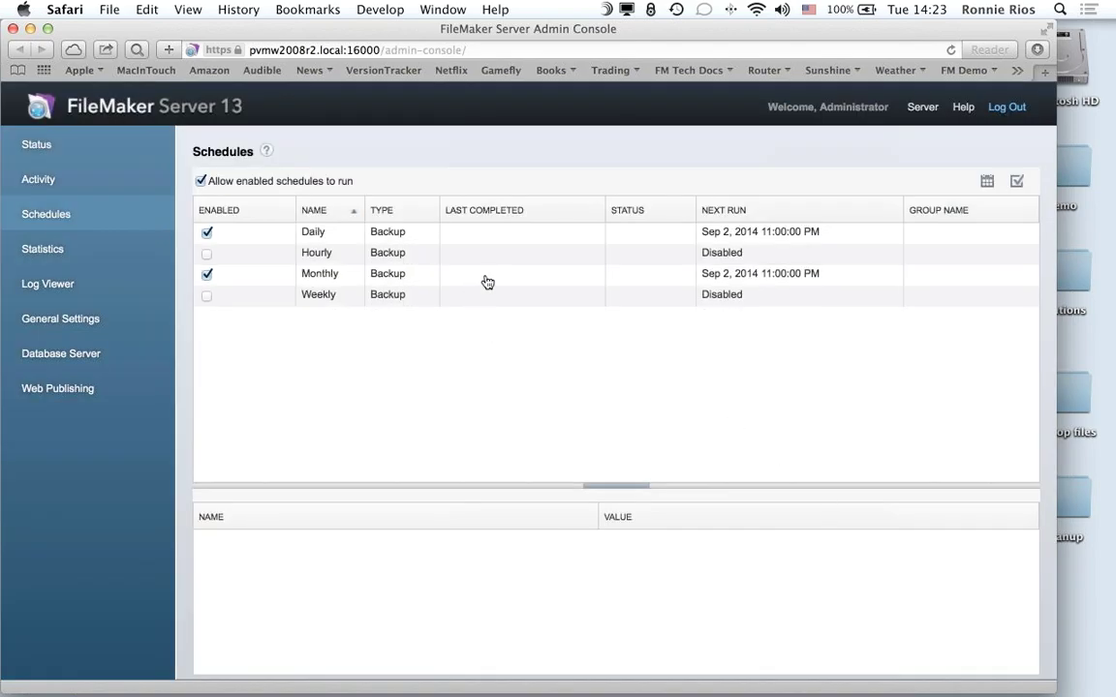
click(487, 282)
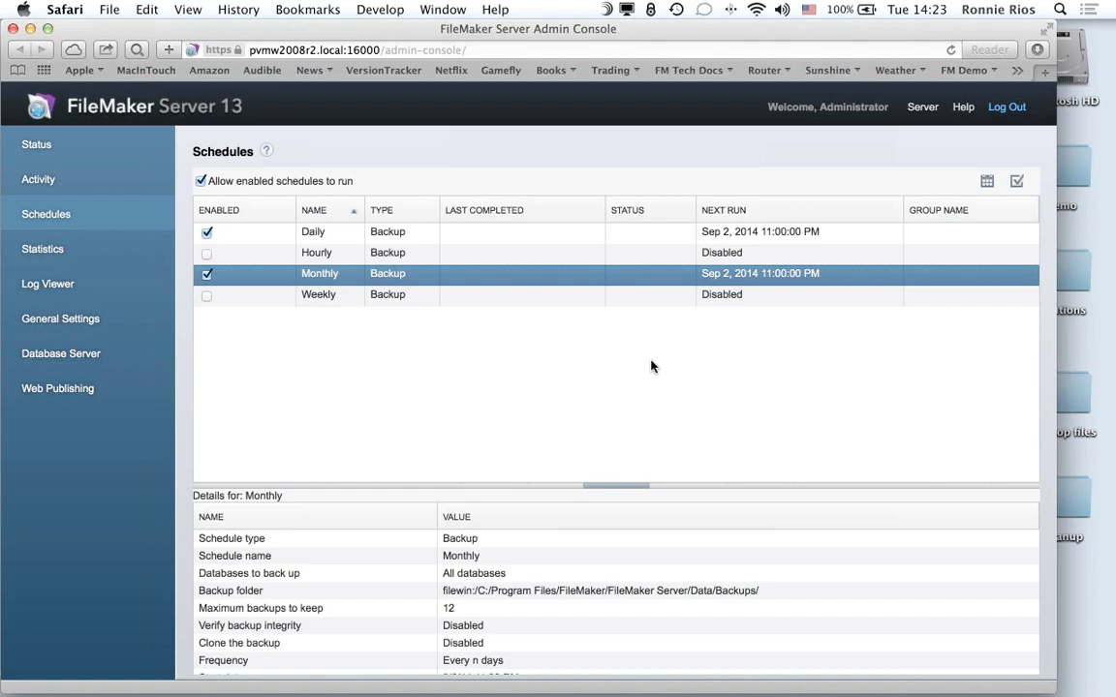
- Switch to Keynote and advance to slide 13, 'FileMaker WebDirect'
key(super+Tab)
key(super+Tab)
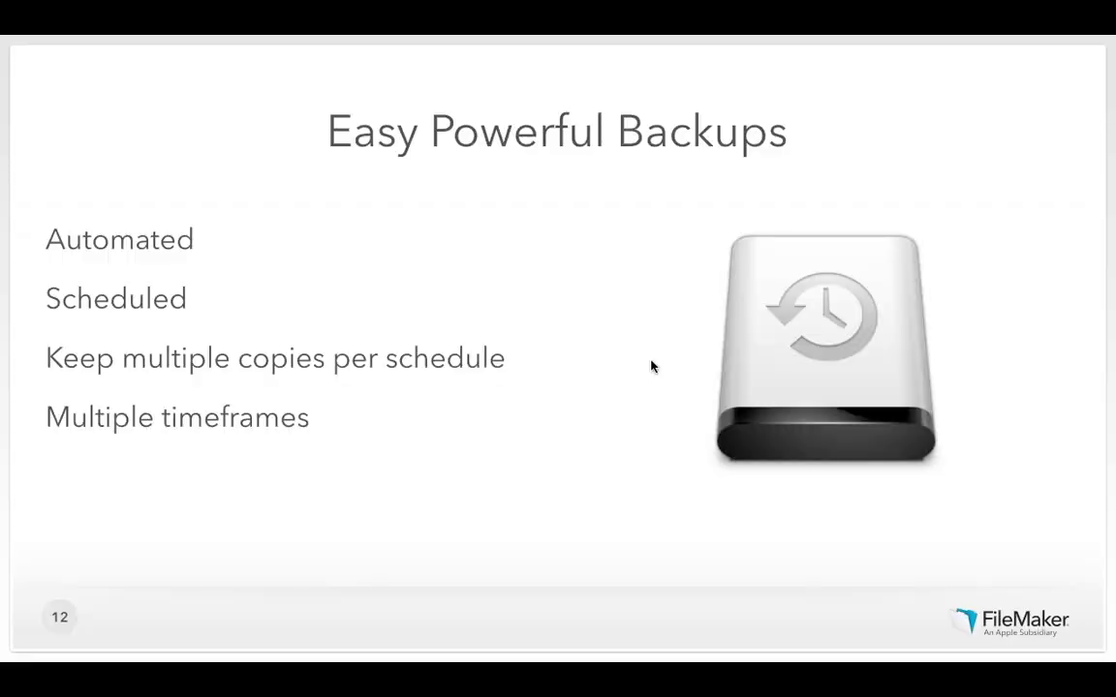
key(Right)
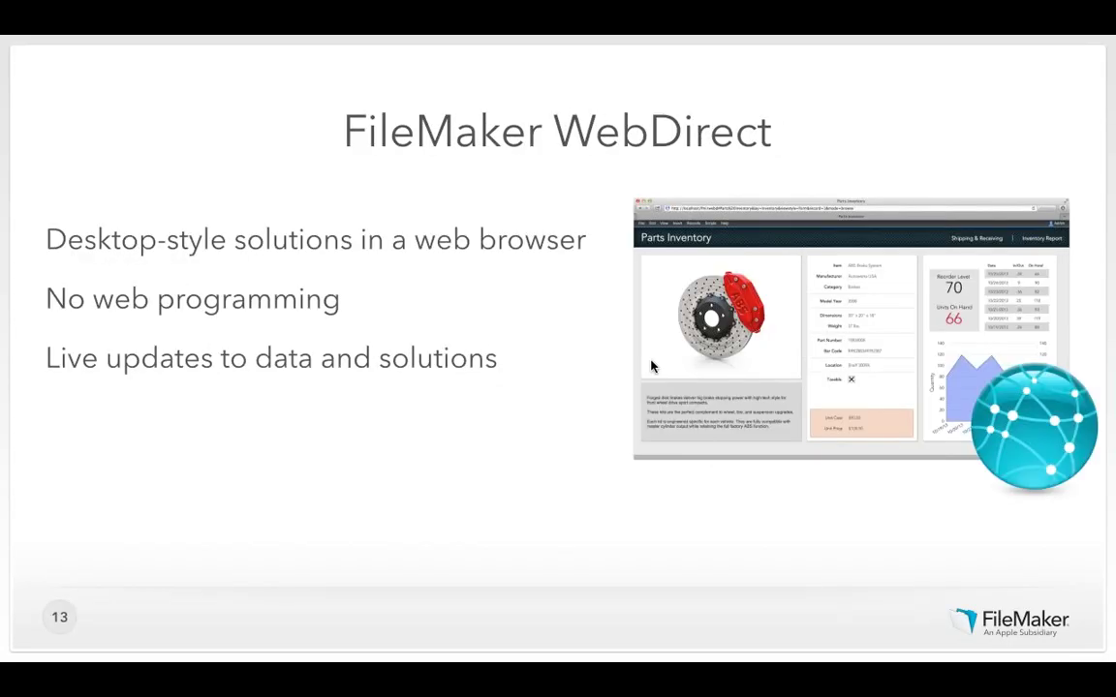
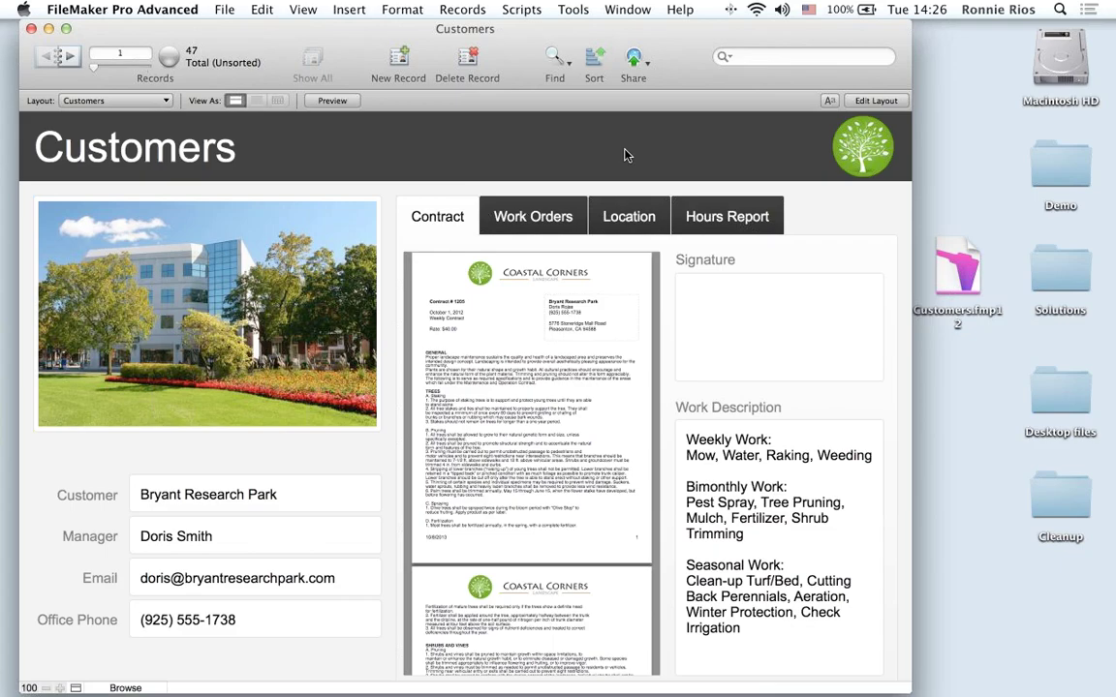
- Start uploading Customers.fmp12 to FileMaker Server, agreeing to close the file first
click(634, 58)
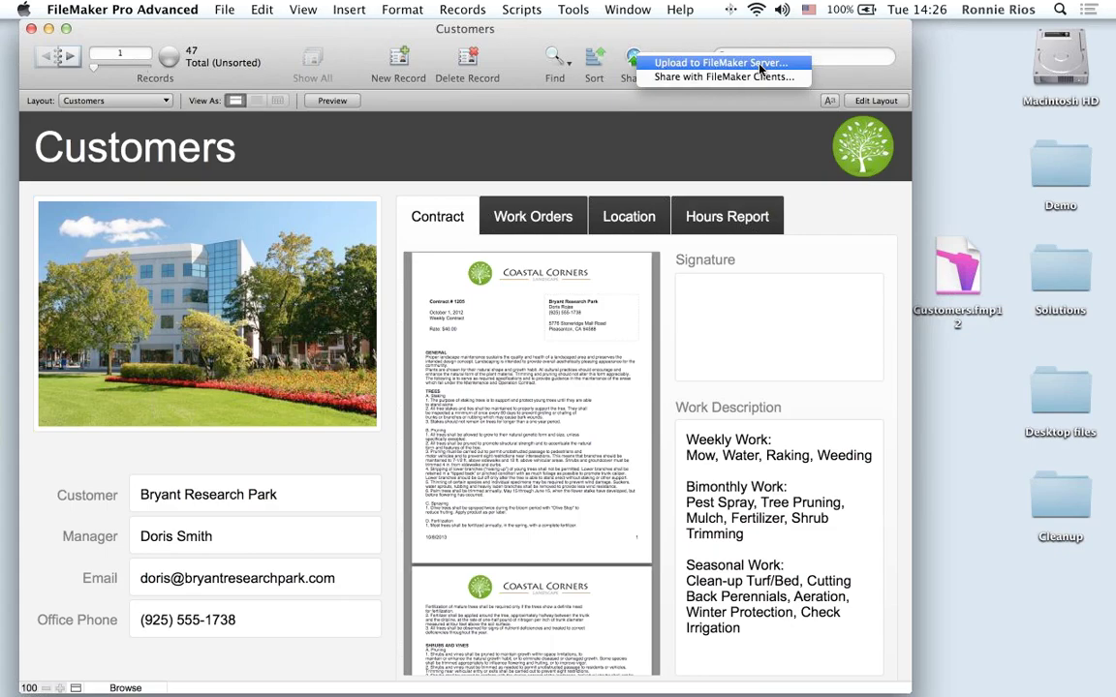
click(759, 64)
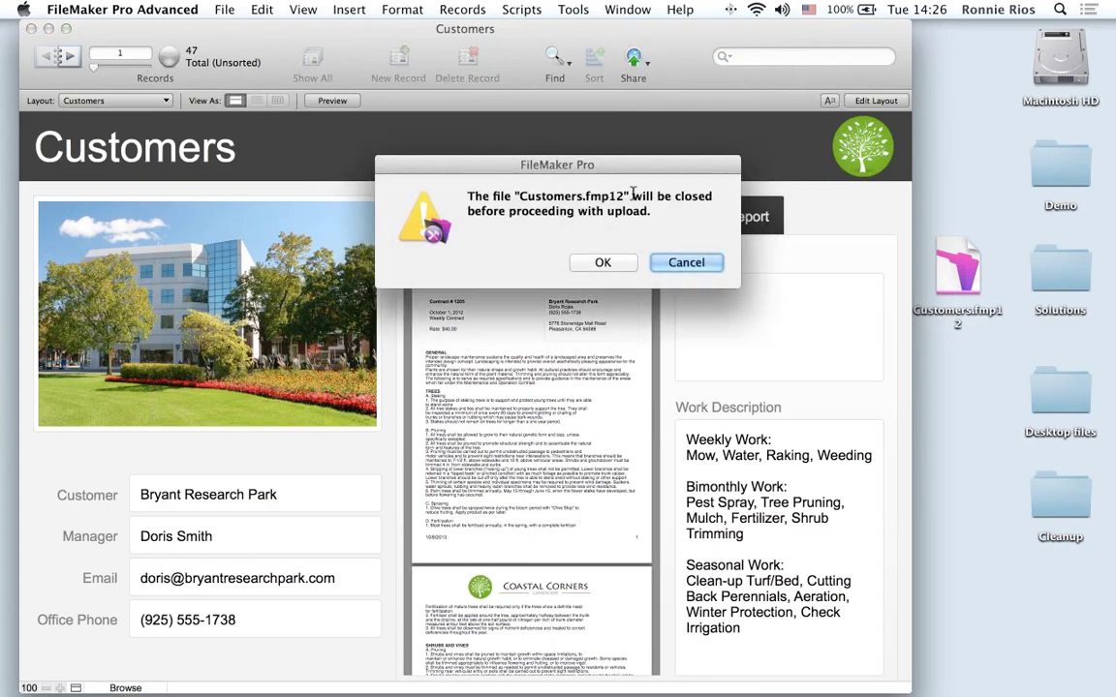
click(608, 265)
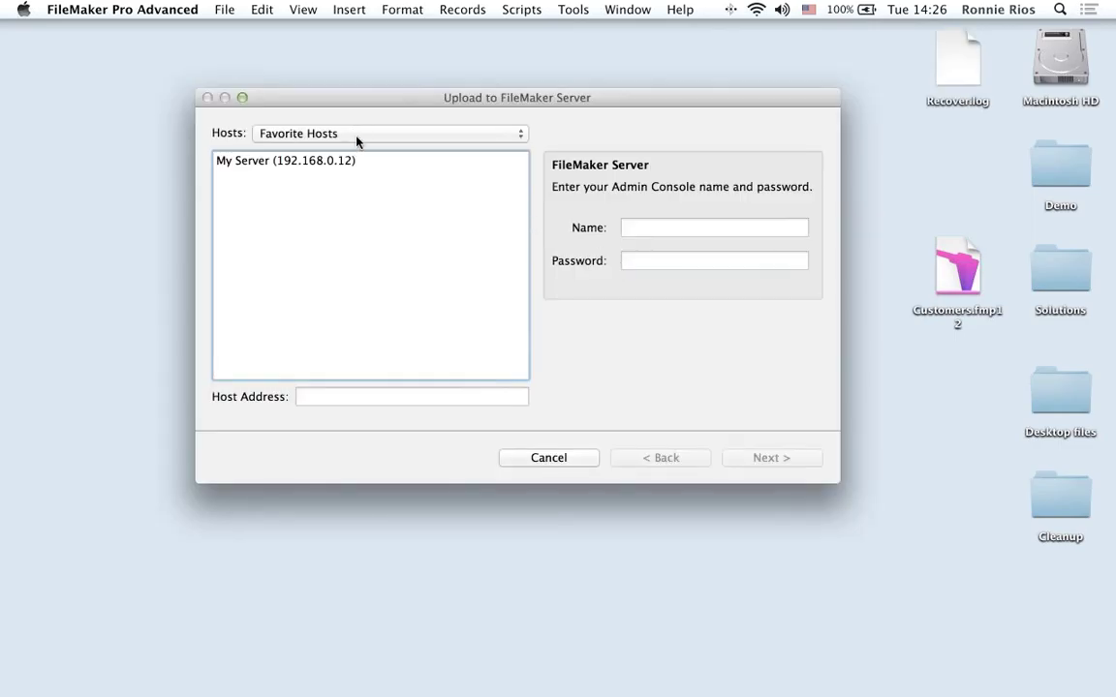
- Select local host FMS13PVM and sign in with the admin console name and password
click(356, 140)
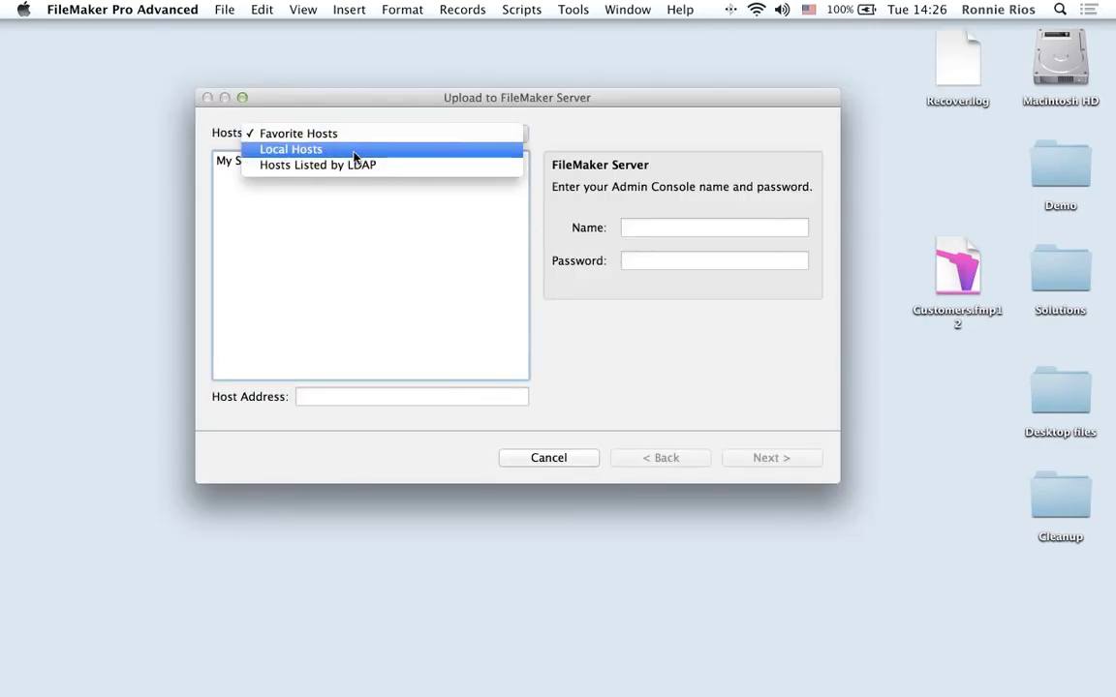
key(Escape)
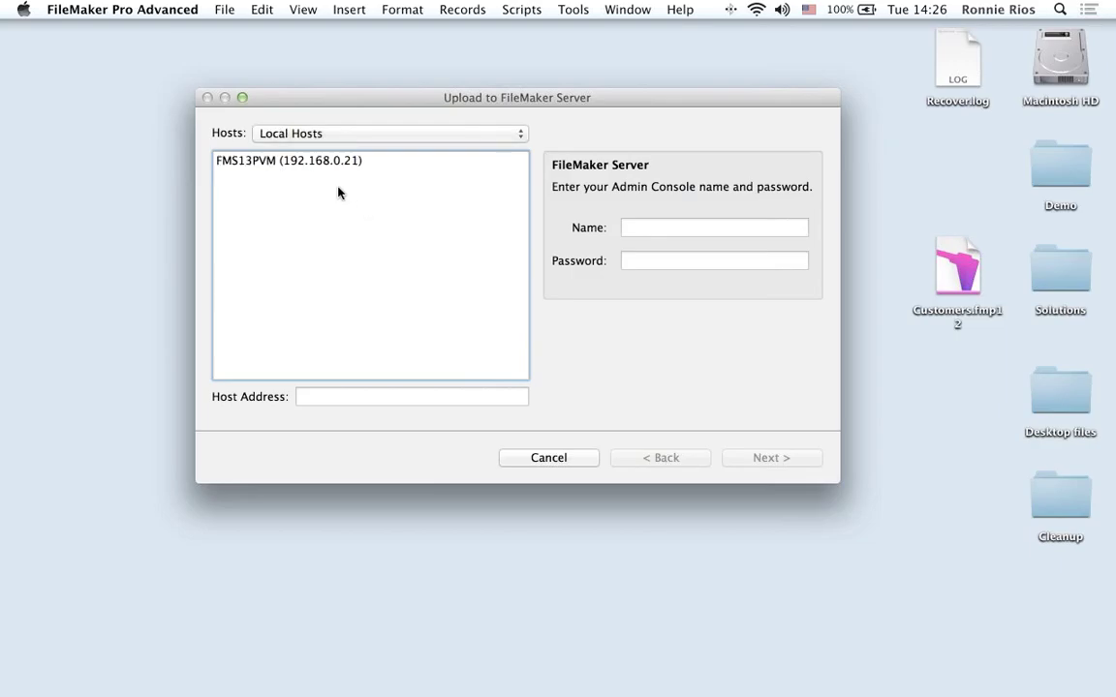
click(336, 161)
click(639, 226)
text(Ad)
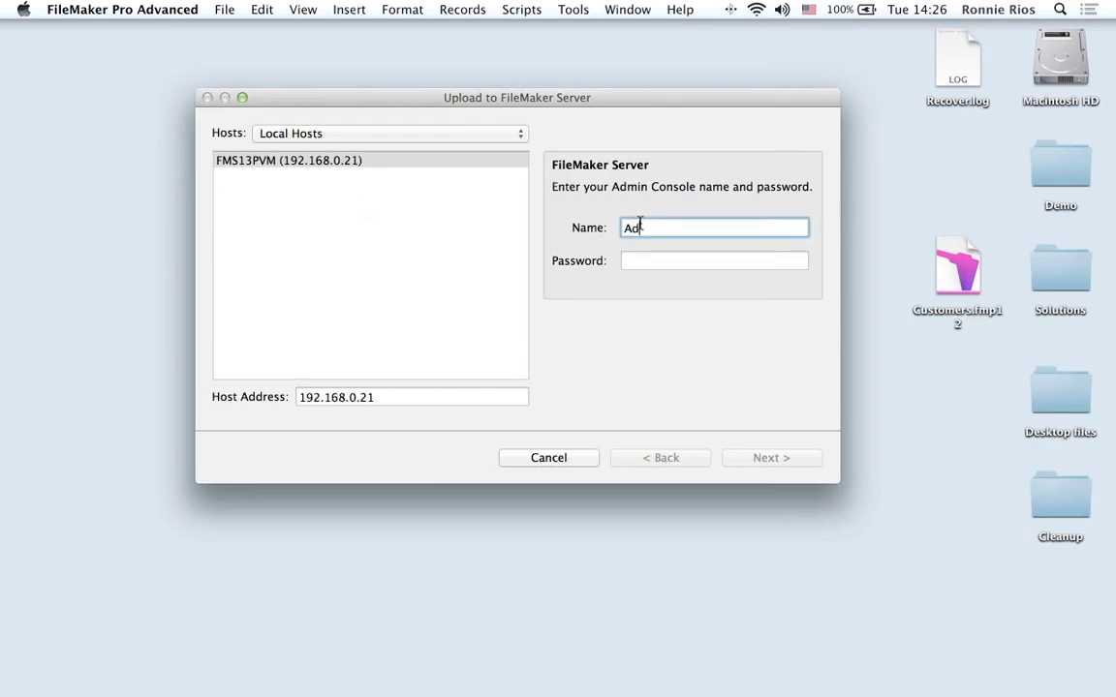
text(ministrator)
key(Tab)
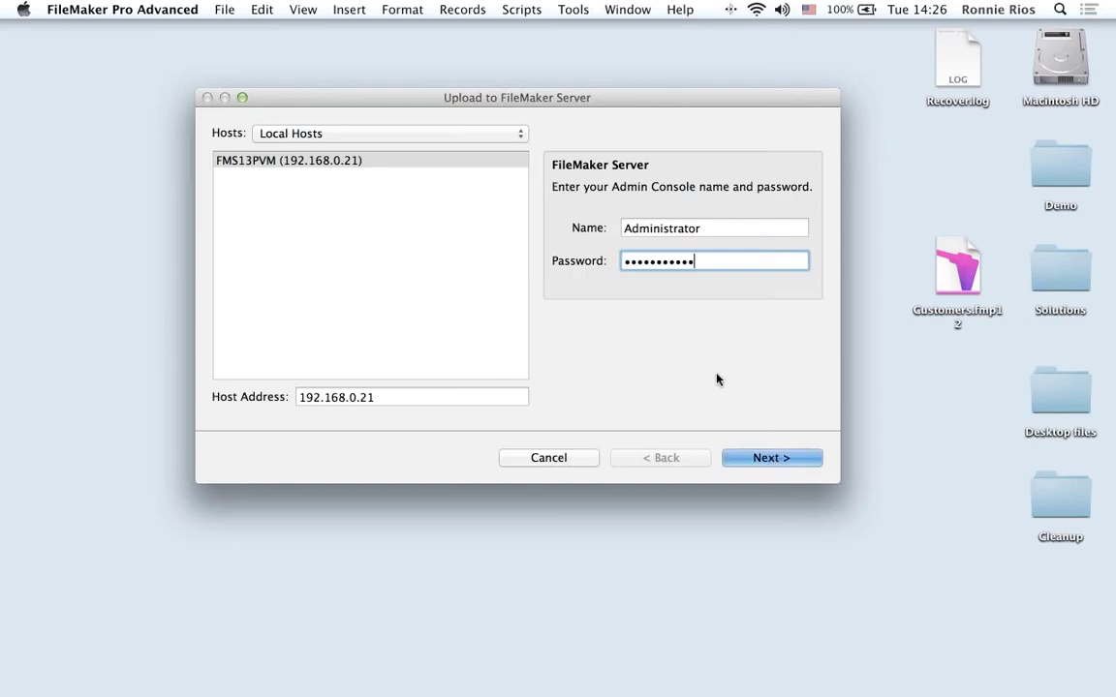
key(Return)
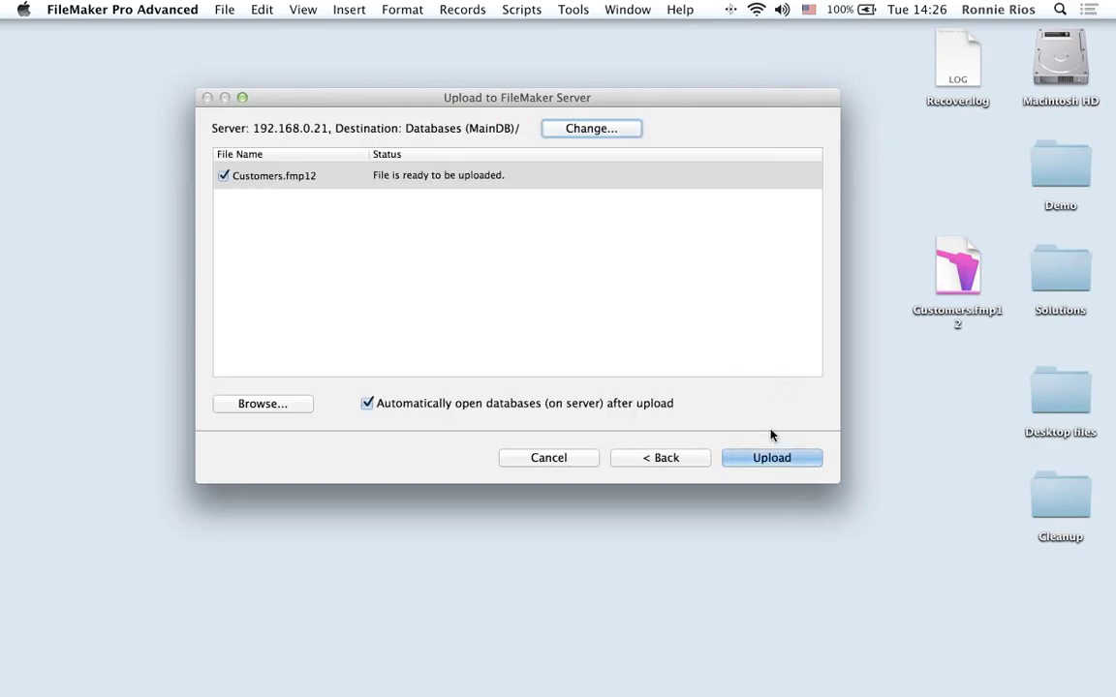
- Upload Customers.fmp12 to server 192.168.0.21 and open the hosted copy
click(772, 458)
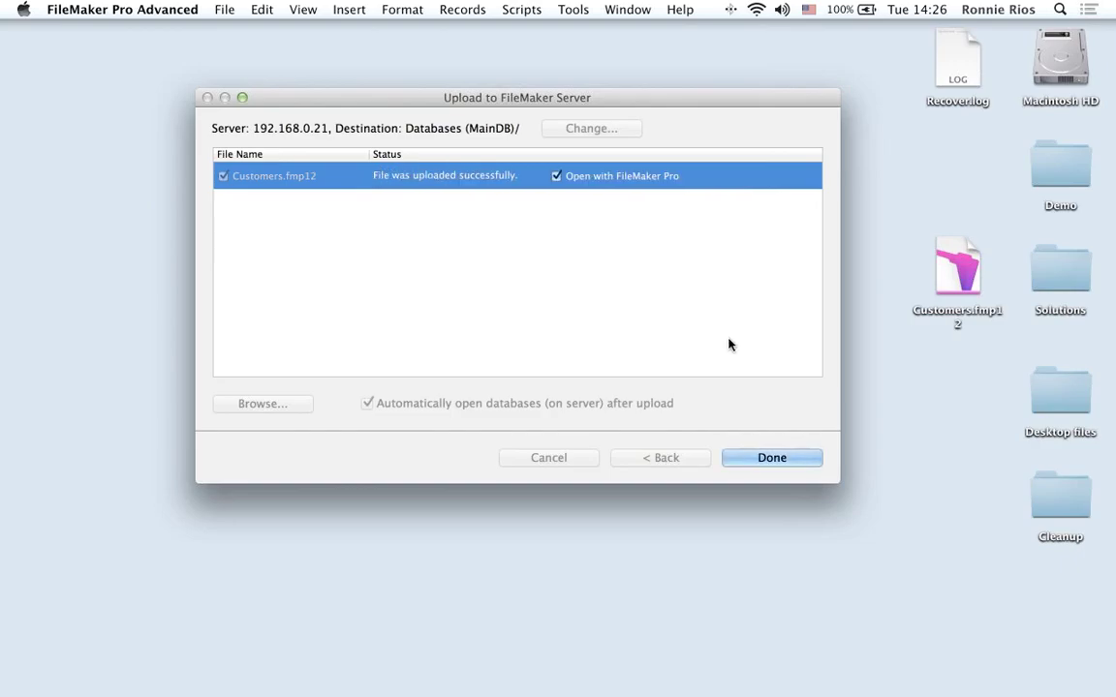
click(787, 463)
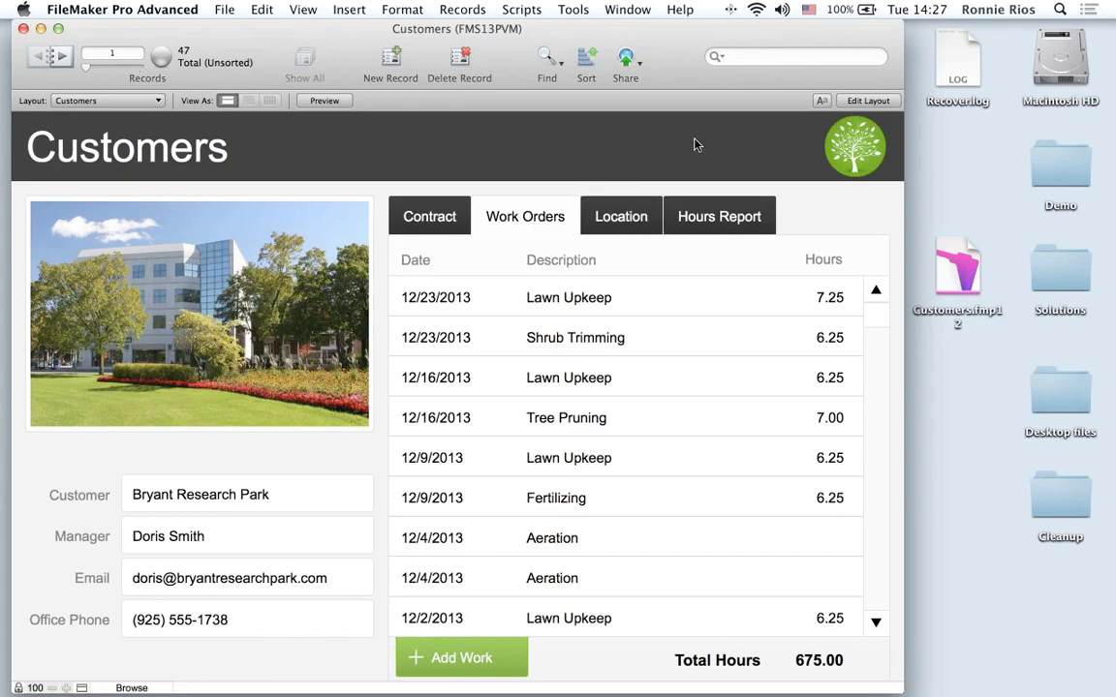
- Trash the local desktop Customers.fmp12, empty the Trash, and return to the hosted database
click(965, 263)
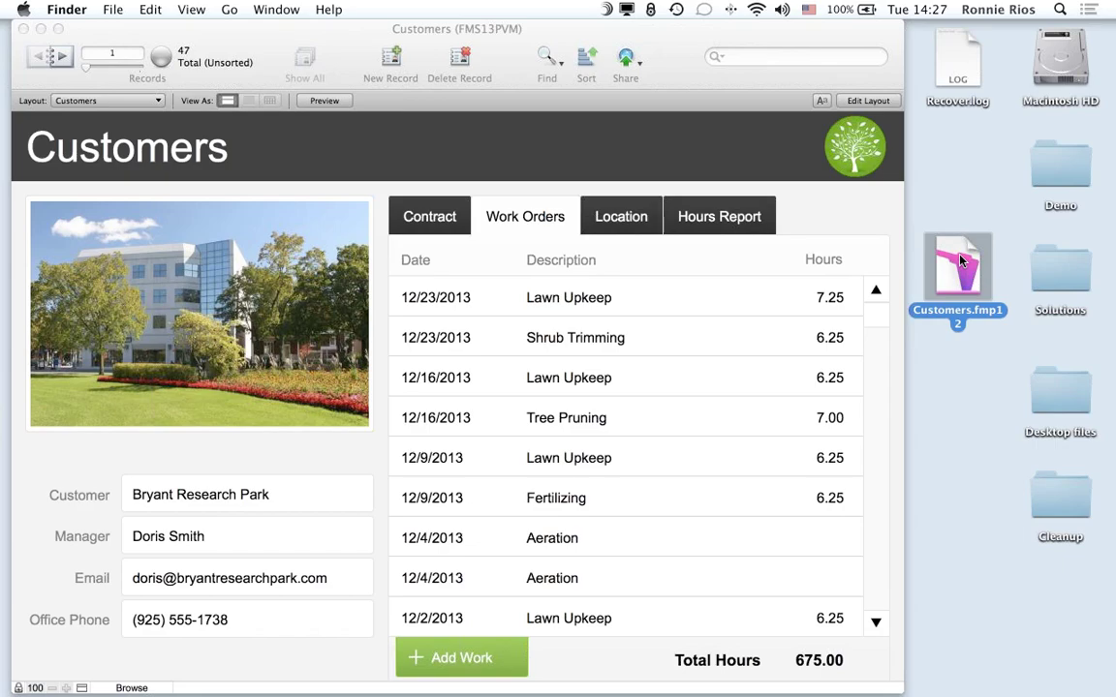
drag(959, 264, 1060, 662)
right_click(1060, 661)
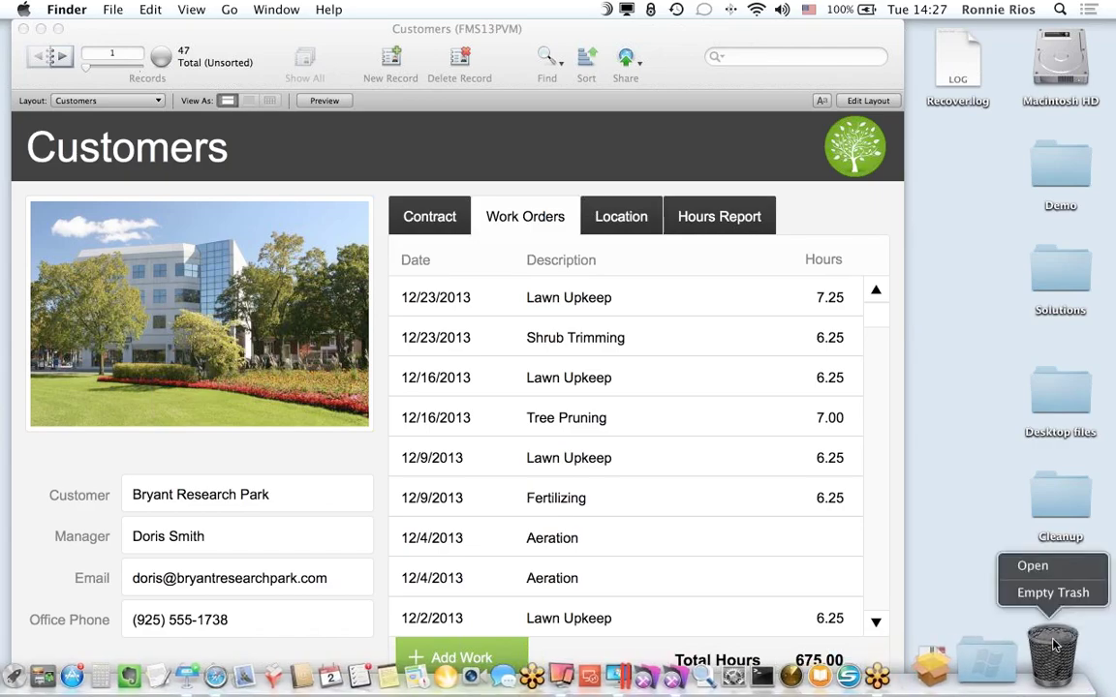
click(1053, 593)
click(692, 268)
click(710, 159)
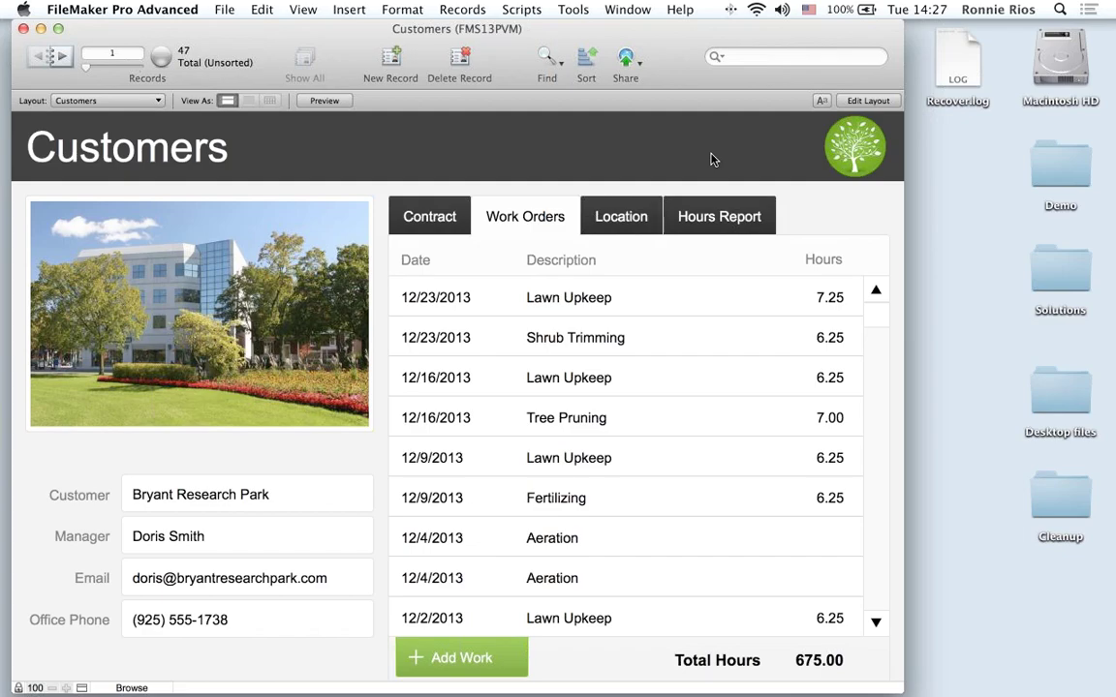
- Position the Reflector iPad mirror beside the desktop Customers window, keeping FileMaker in front
drag(670, 70, 663, 68)
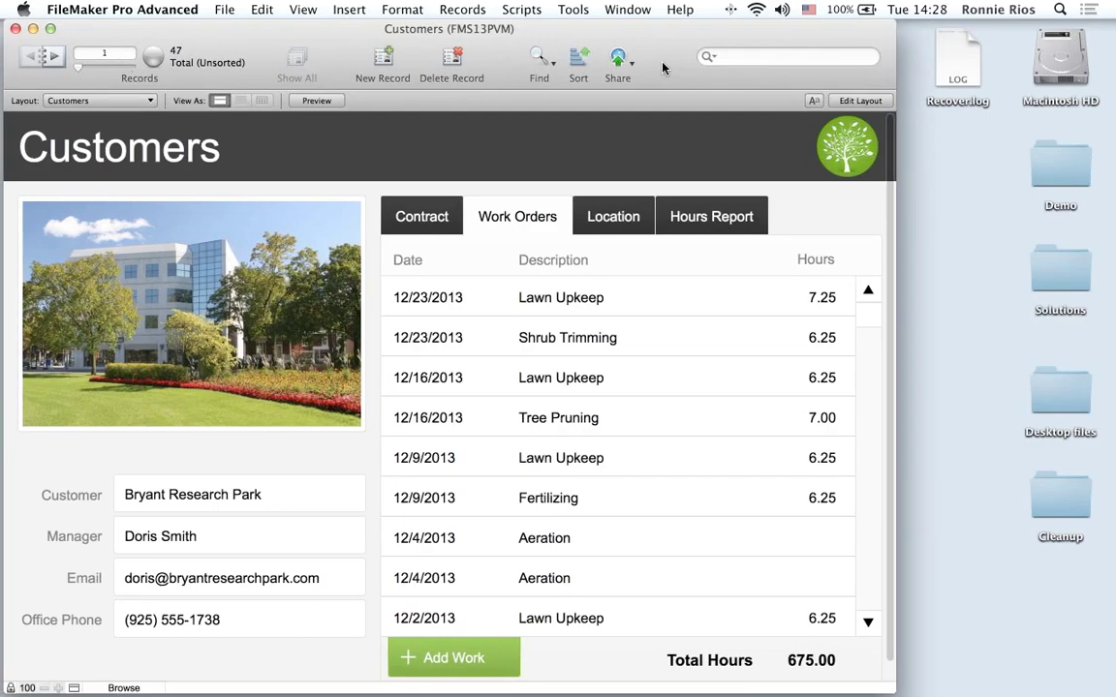
key(super+Tab)
key(super+Tab)
key(super+Tab)
key(super+Tab)
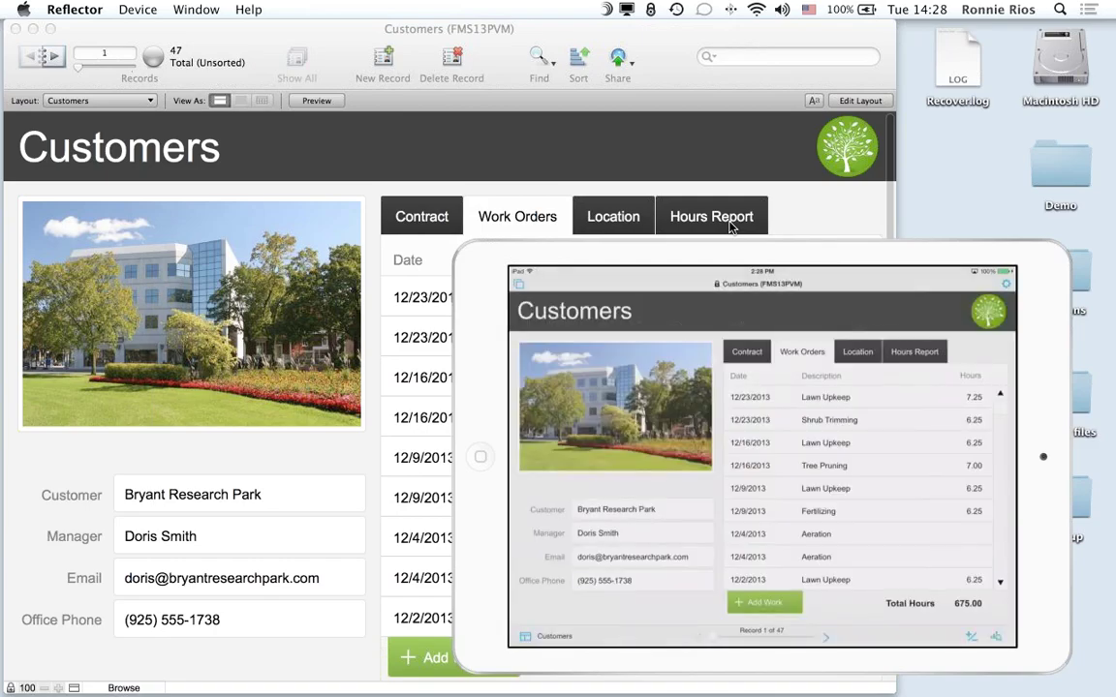
drag(729, 249, 640, 264)
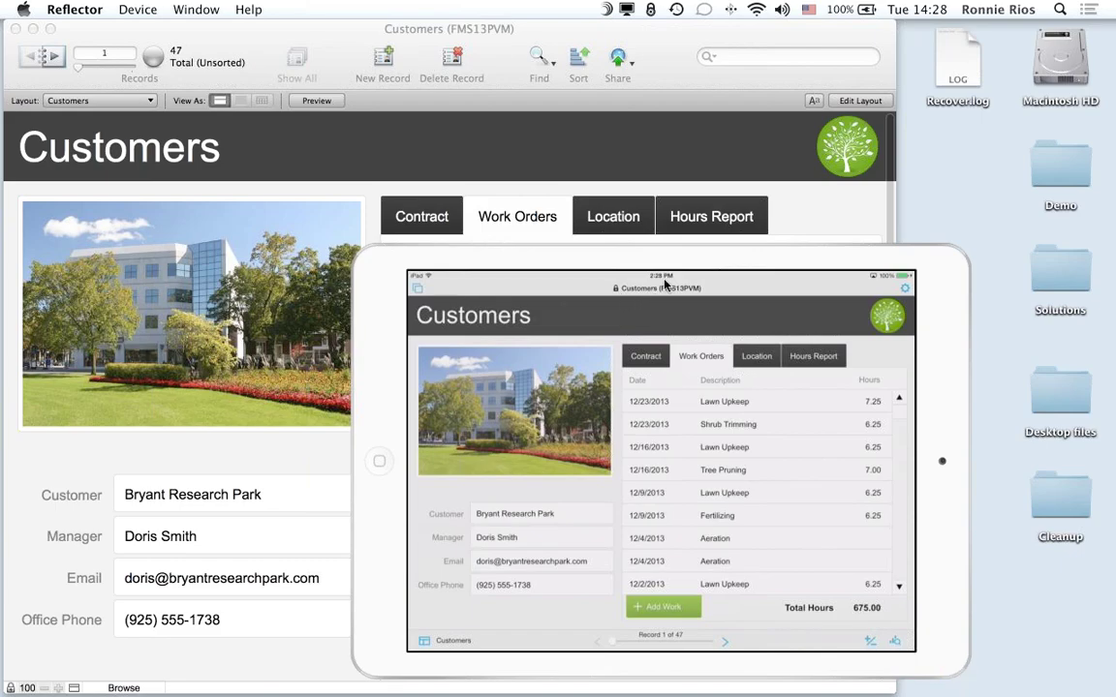
drag(700, 260, 679, 263)
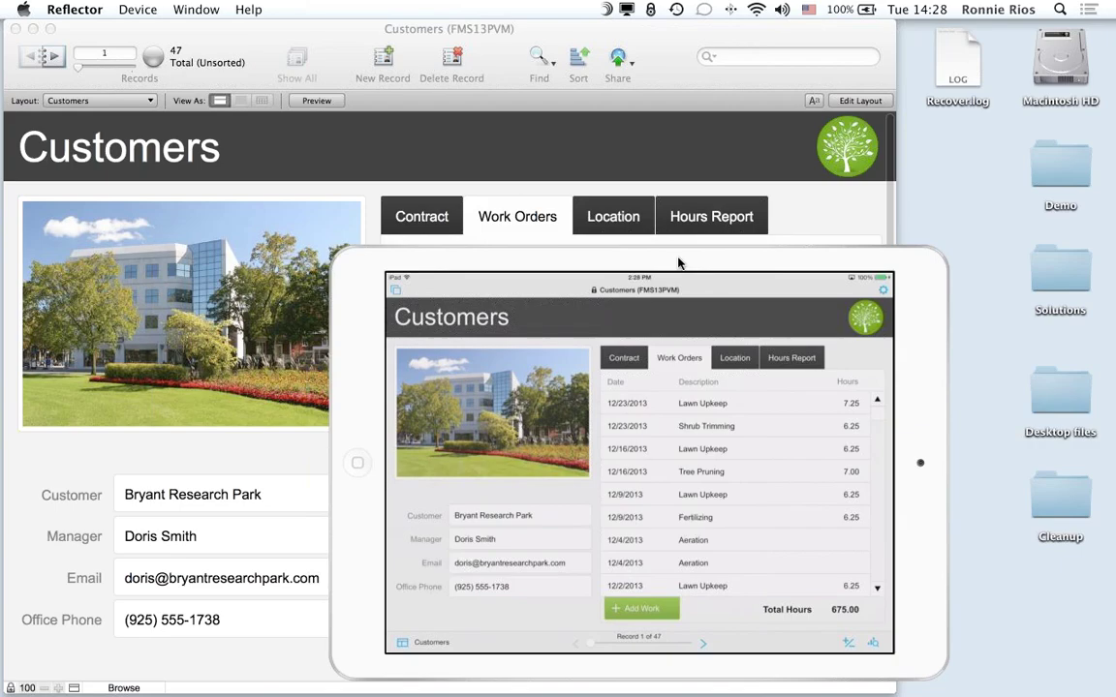
click(450, 140)
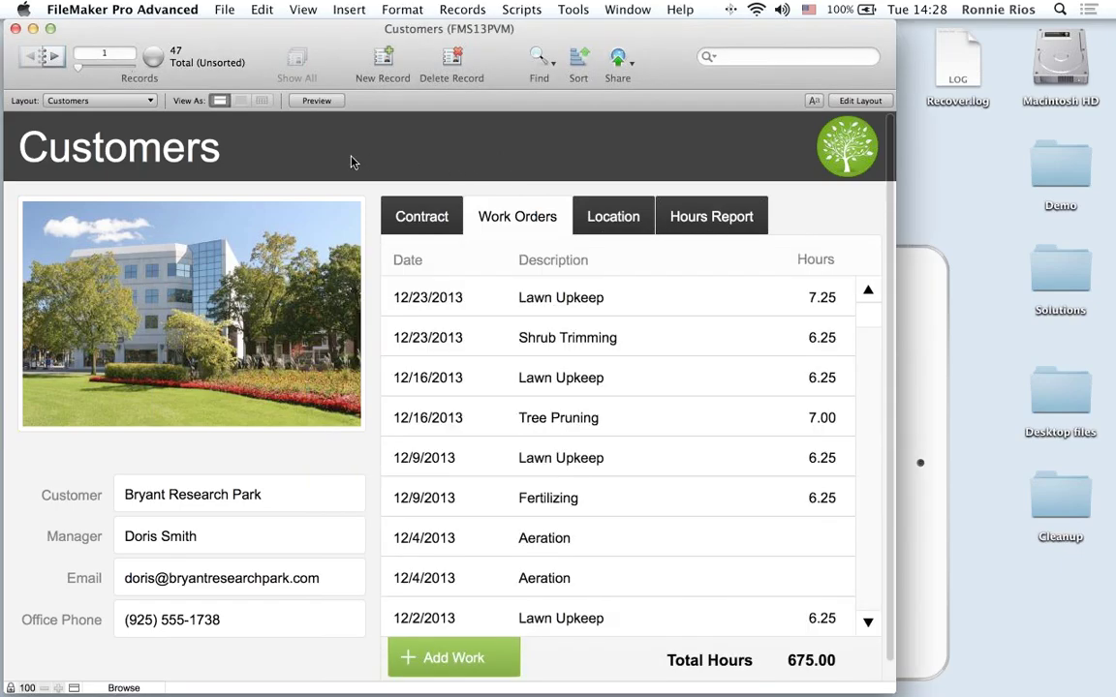
- Configure FileMaker WebDirect sharing so all users can access the Customers database
click(222, 9)
mouse_move(344, 191)
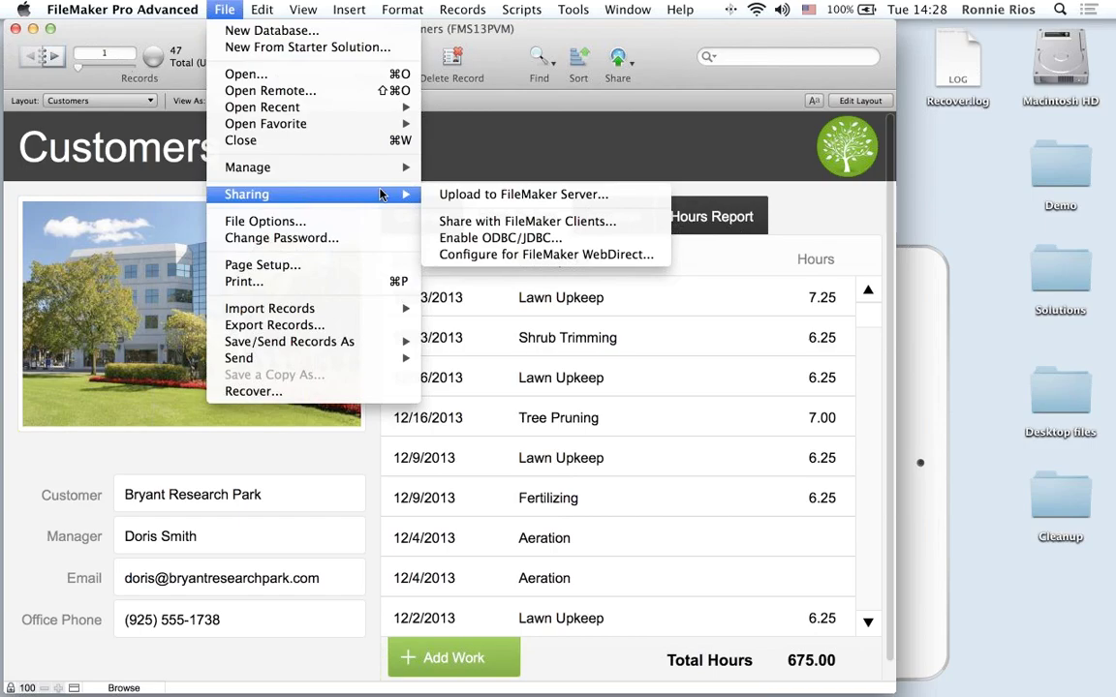
click(544, 256)
click(526, 265)
click(753, 395)
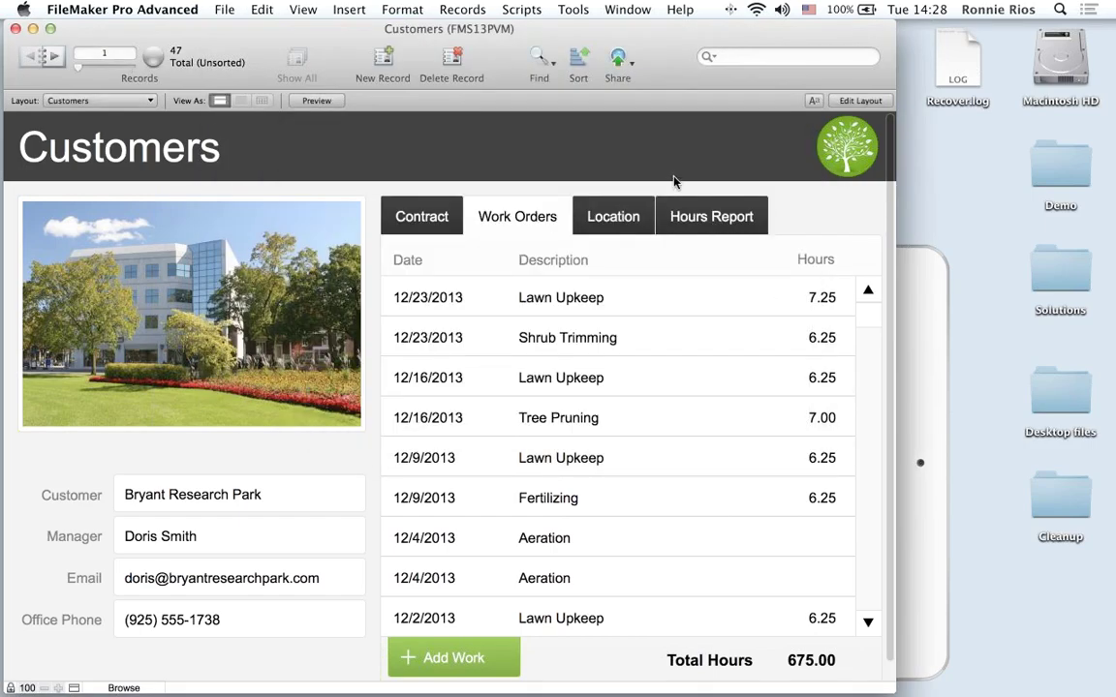
key(super+Tab)
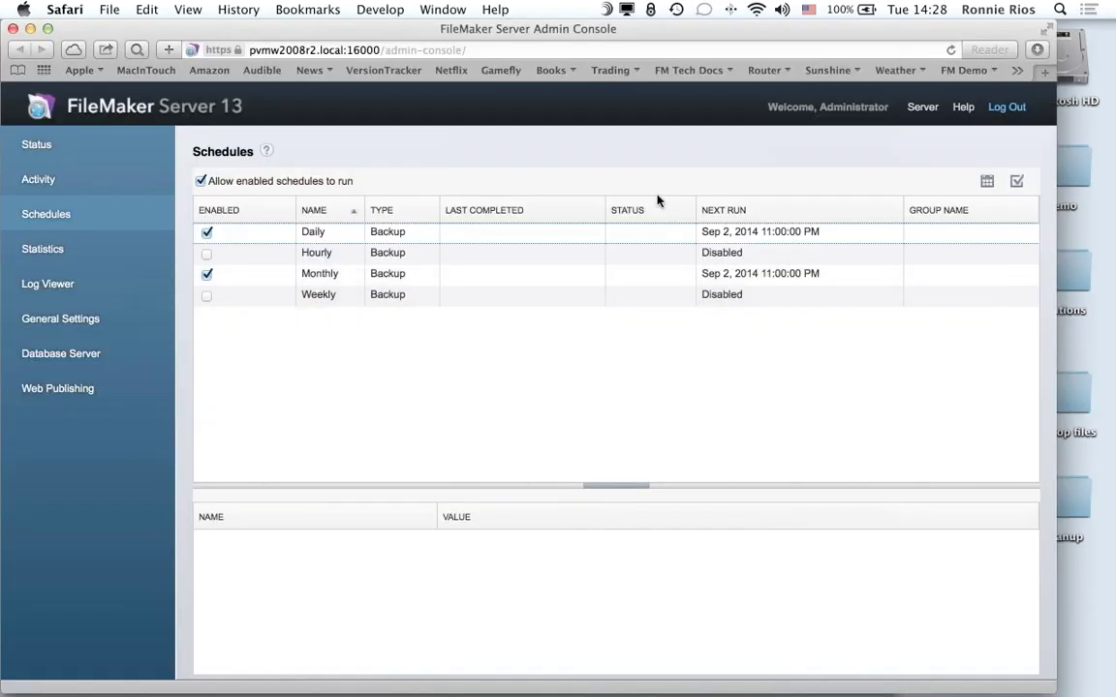
- Load the FileMaker WebDirect bookmark from FM Demo bookmarks in a fresh browser window
key(super+m)
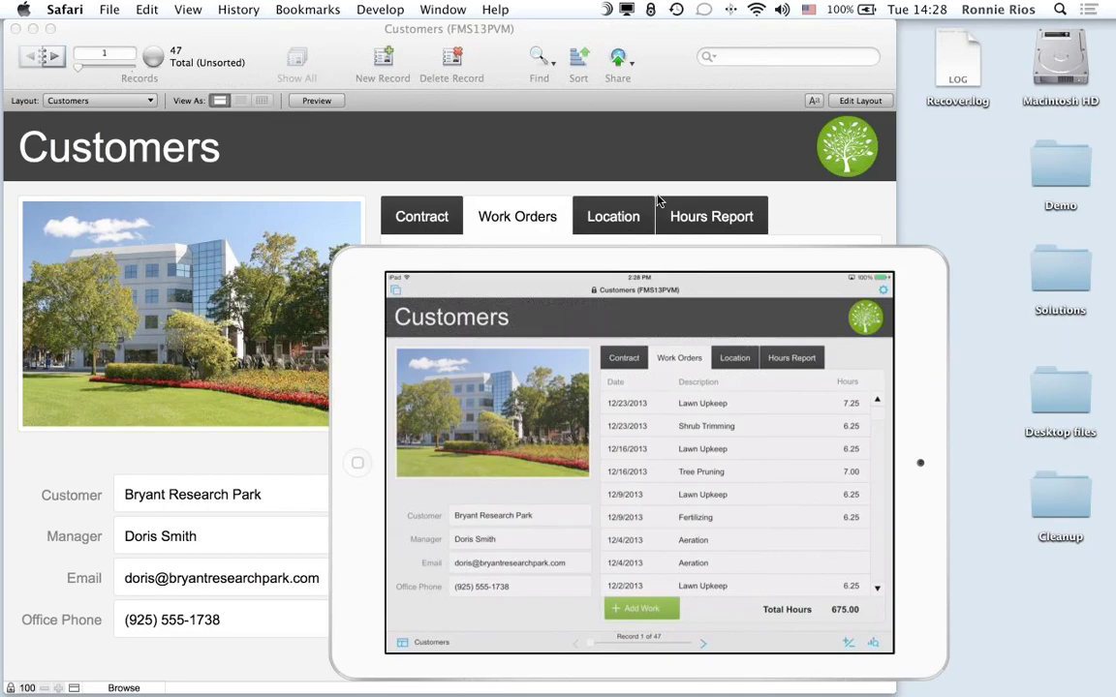
key(super+w)
click(962, 69)
mouse_move(980, 106)
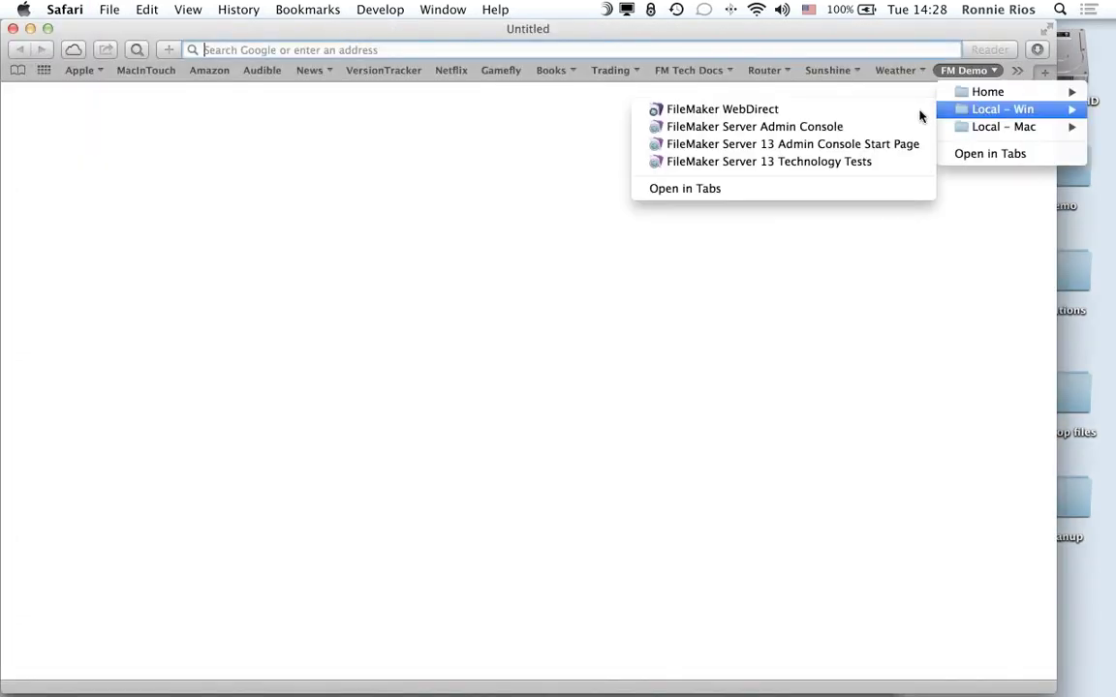
click(877, 114)
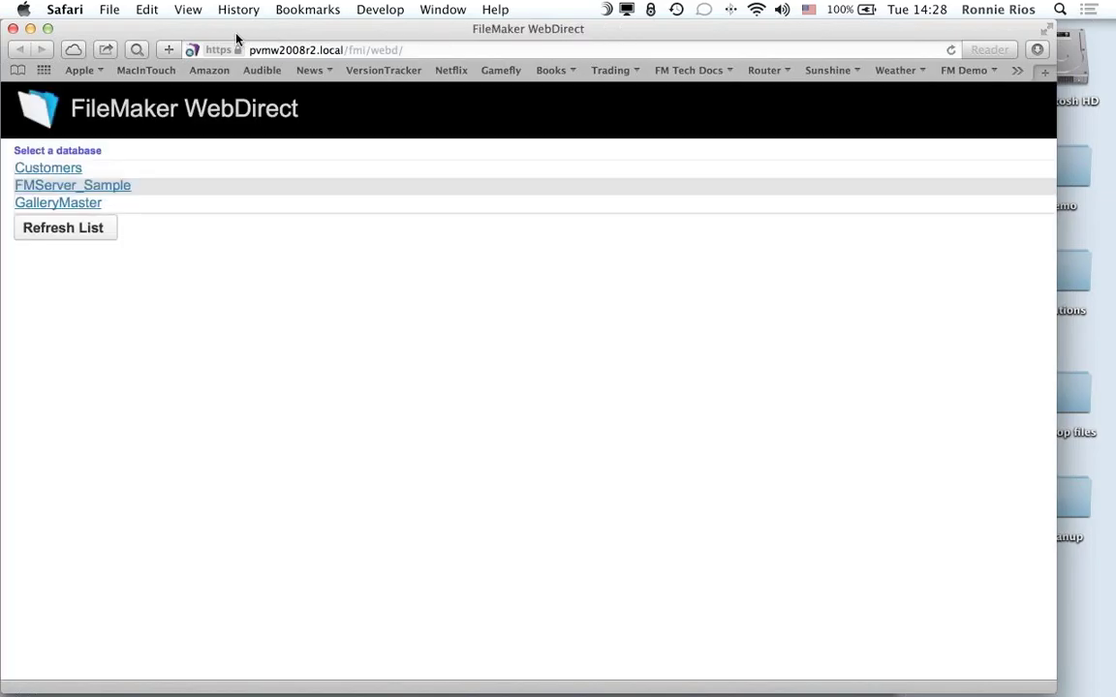
- Open the Customers database in WebDirect and arrange Safari beside the desktop window
drag(274, 37, 726, 39)
click(489, 166)
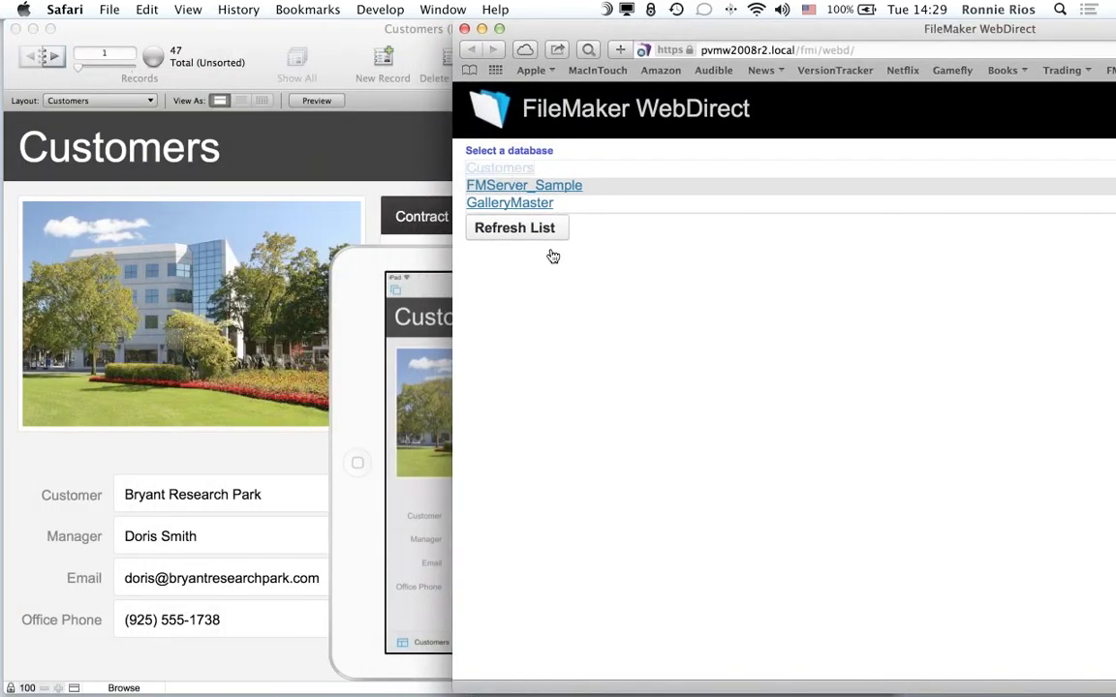
drag(677, 35, 896, 8)
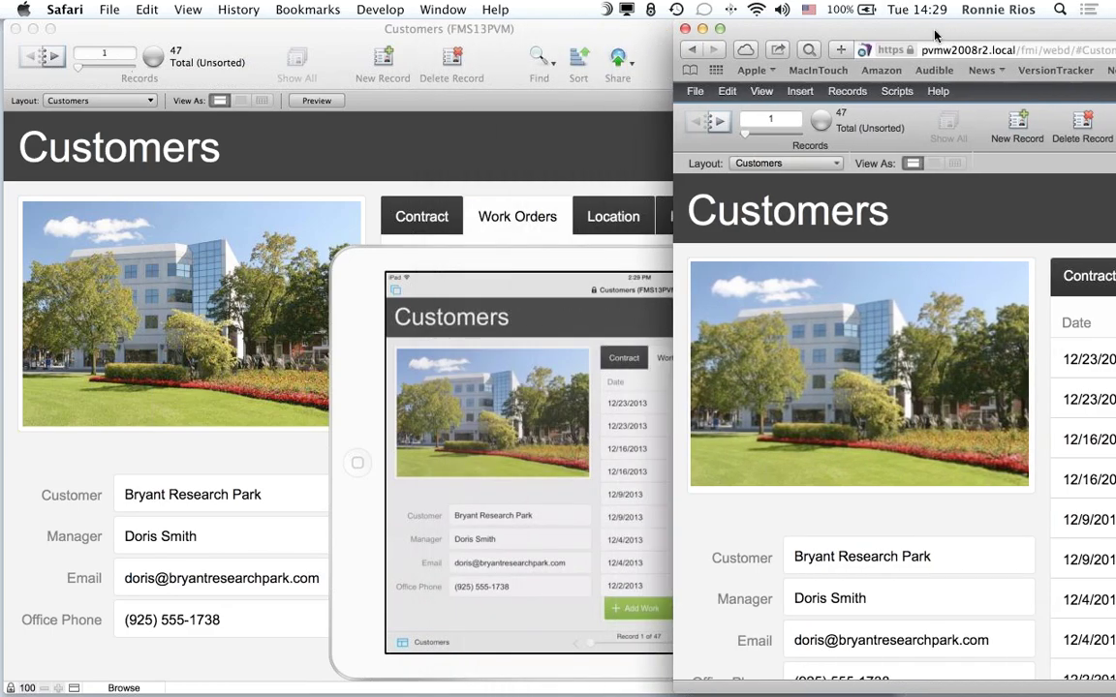
double_click(926, 33)
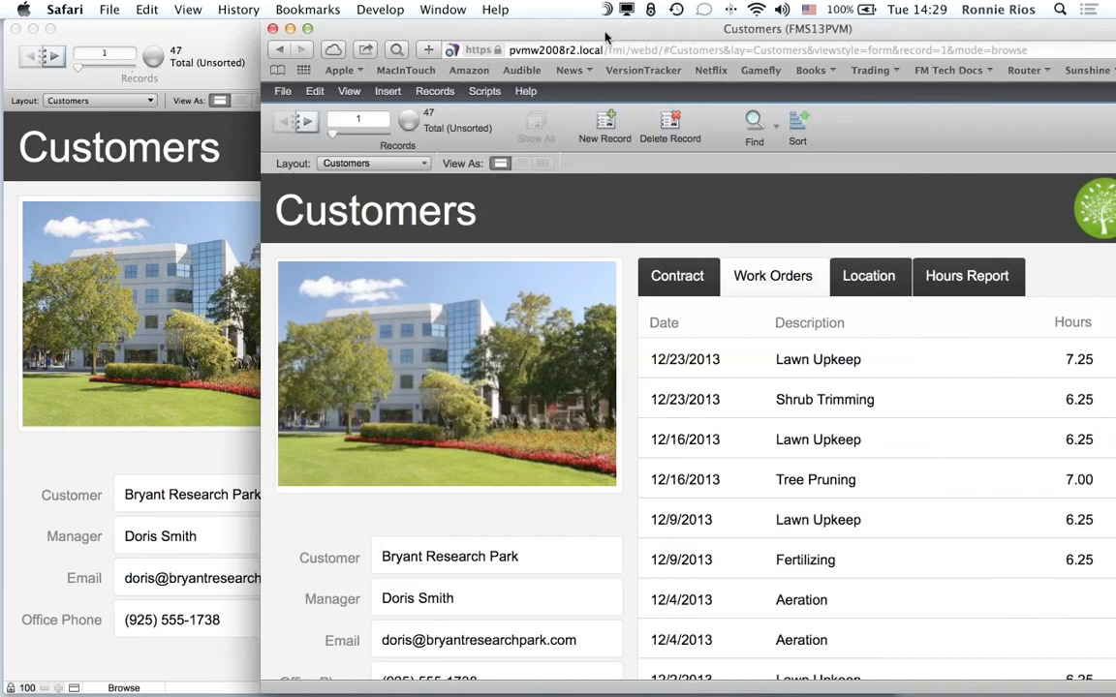
double_click(673, 34)
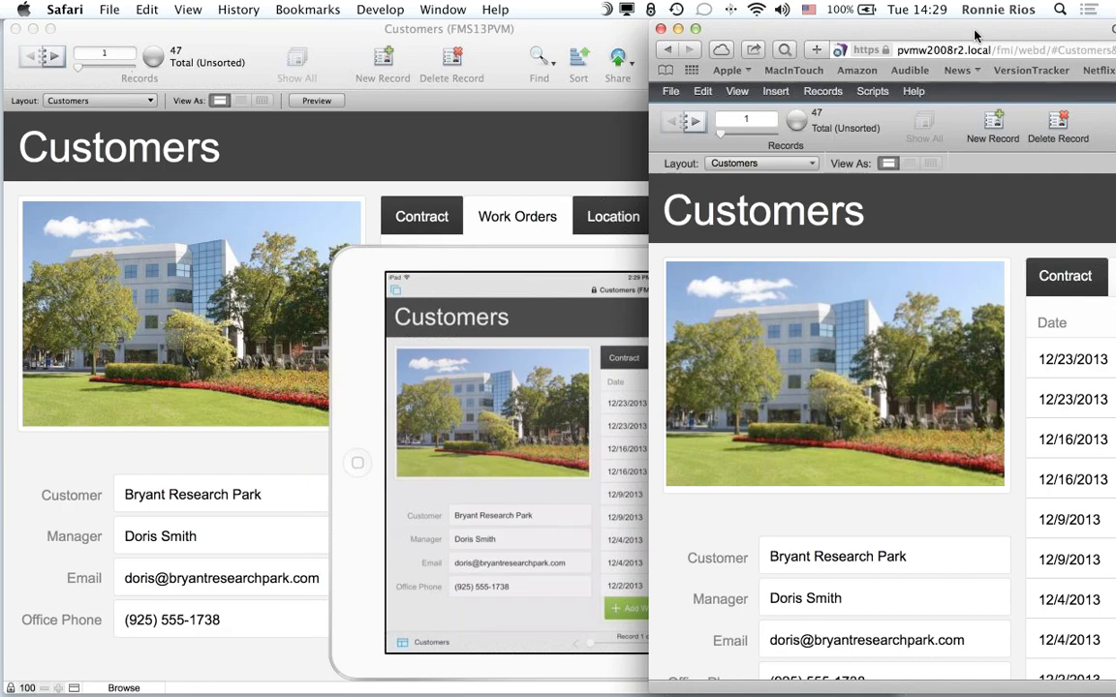
- Replace the Bryant Research Park manager's surname in WebDirect and commit it
click(881, 600)
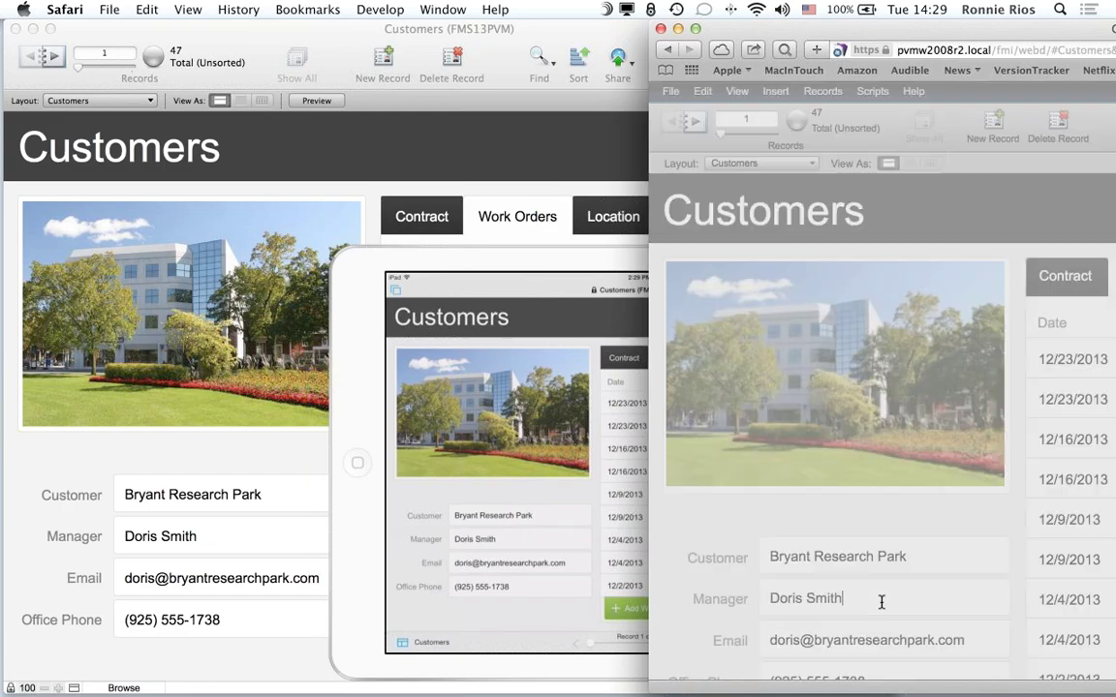
key(BackSpace)
key(BackSpace)
key(BackSpace)
key(BackSpace)
key(BackSpace)
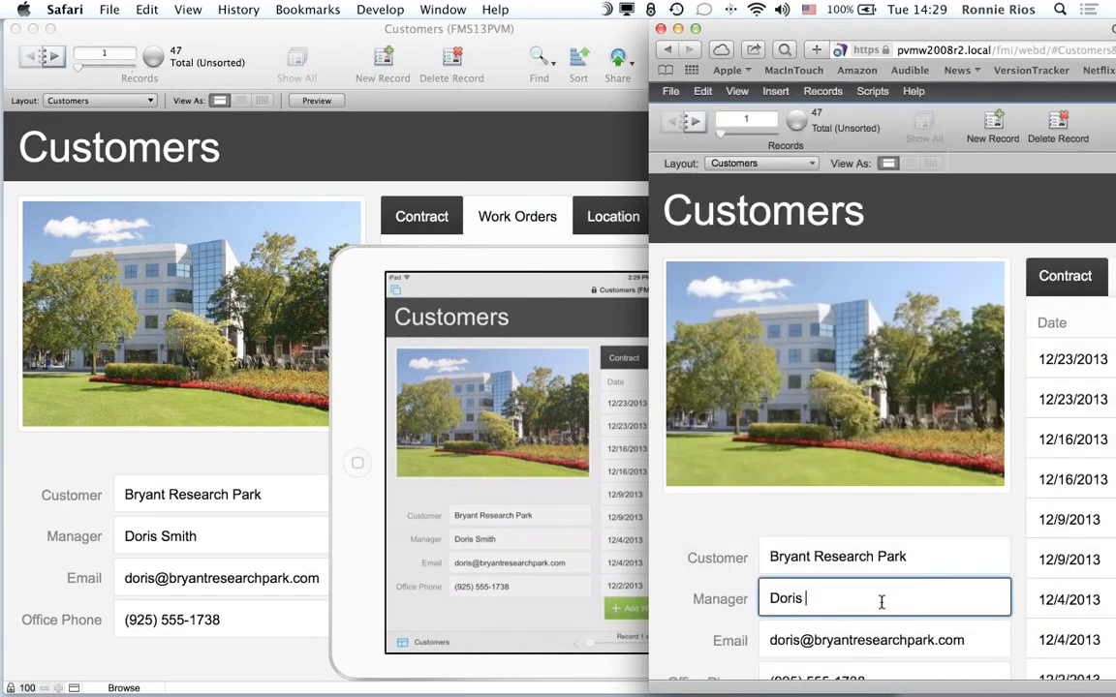
text(Doe)
click(984, 528)
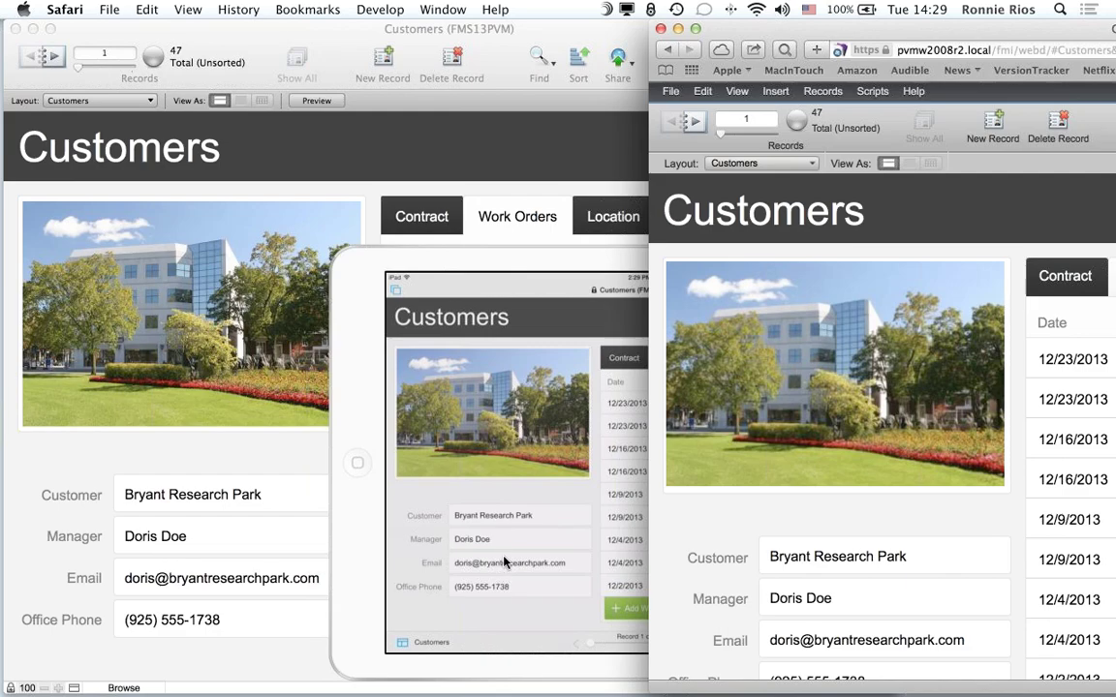
- Change the manager's surname again in FileMaker Pro, then compare it on iPad and web
click(224, 535)
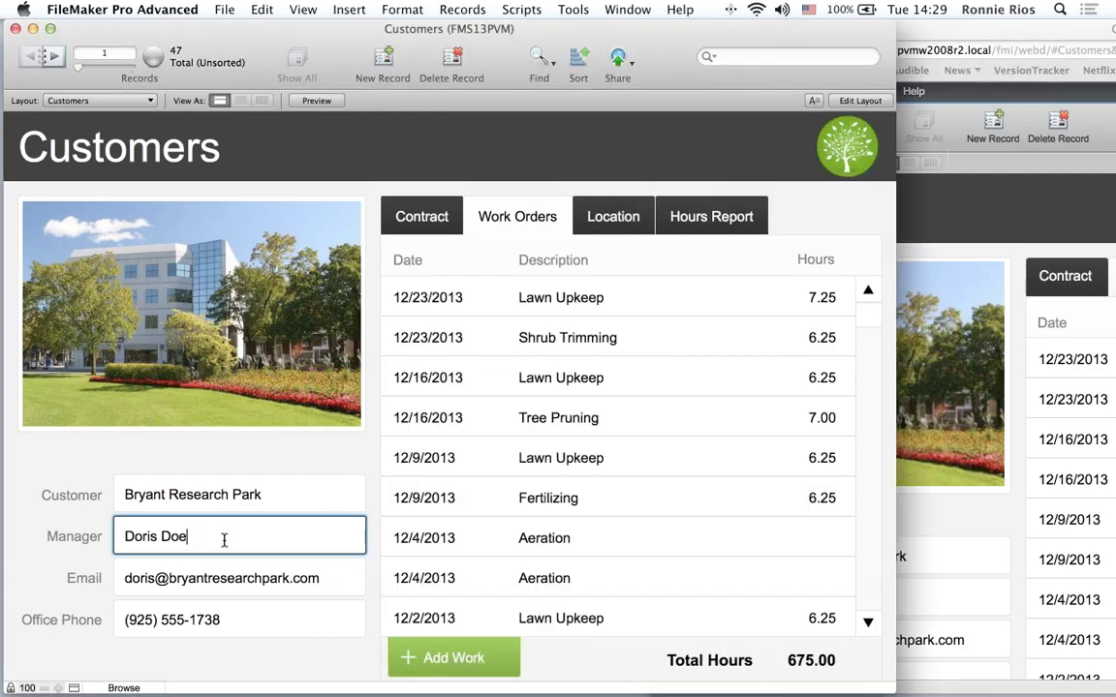
key(BackSpace)
key(BackSpace)
key(BackSpace)
text(Rojas)
click(276, 452)
key(super+Tab)
key(super+Tab)
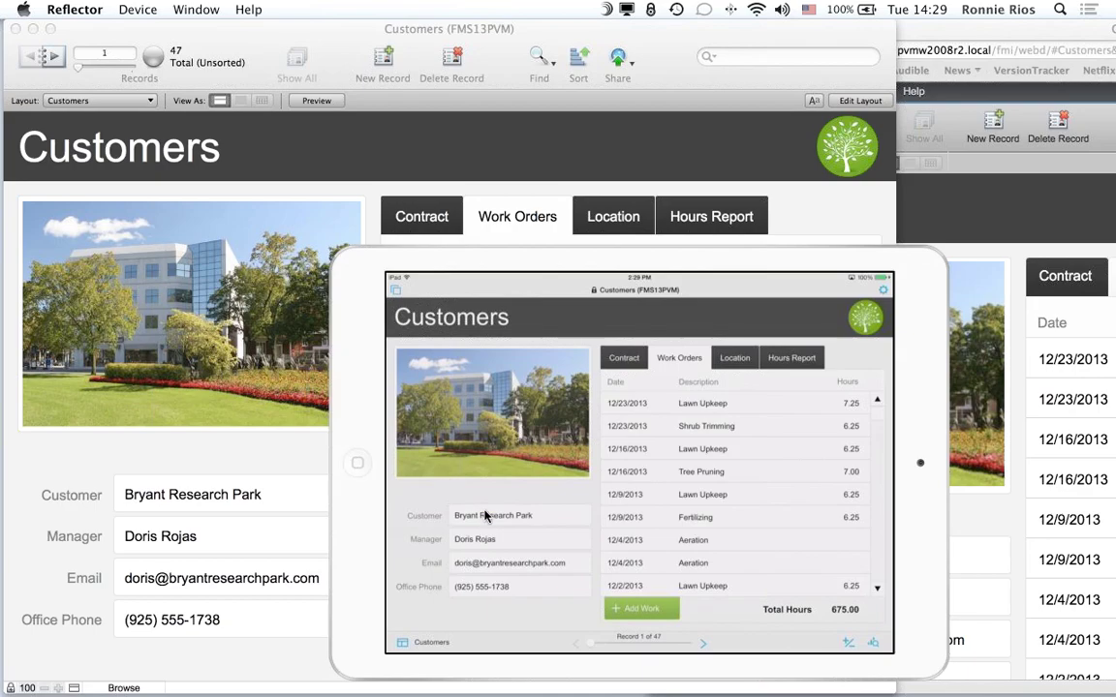
click(886, 56)
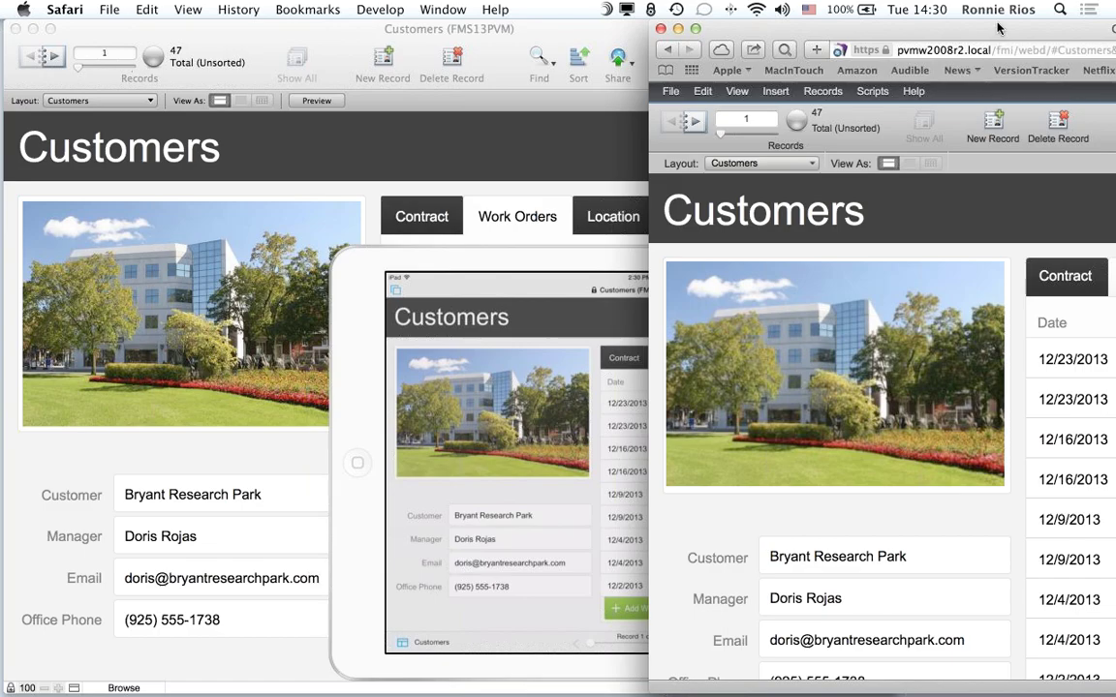
drag(996, 30, 813, 30)
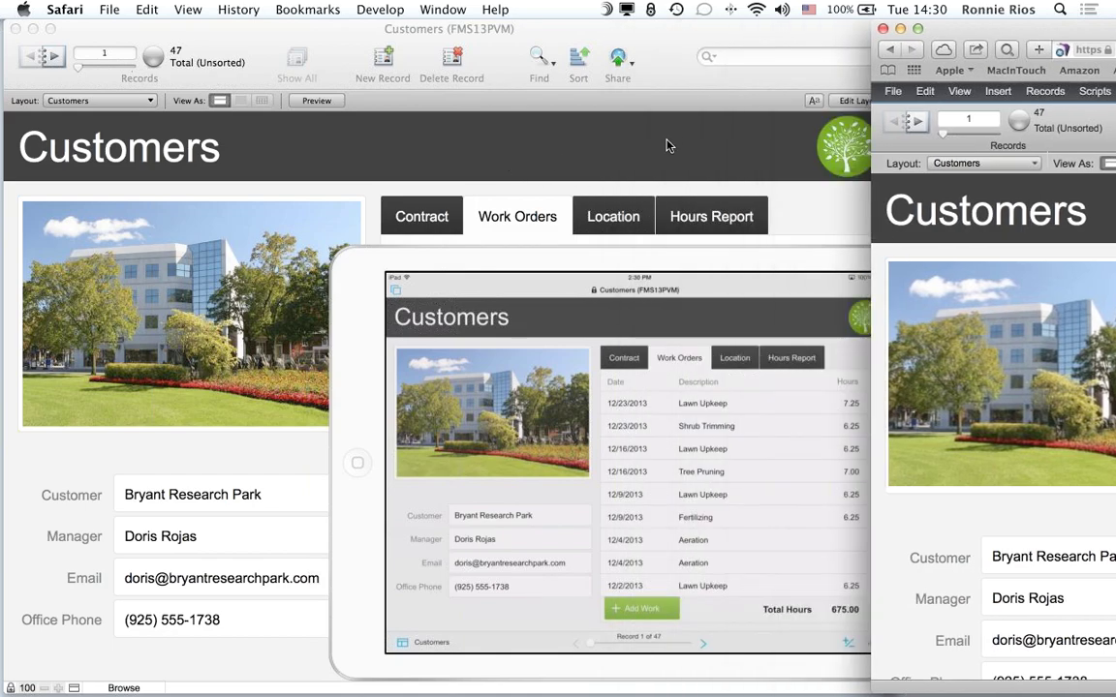
click(646, 166)
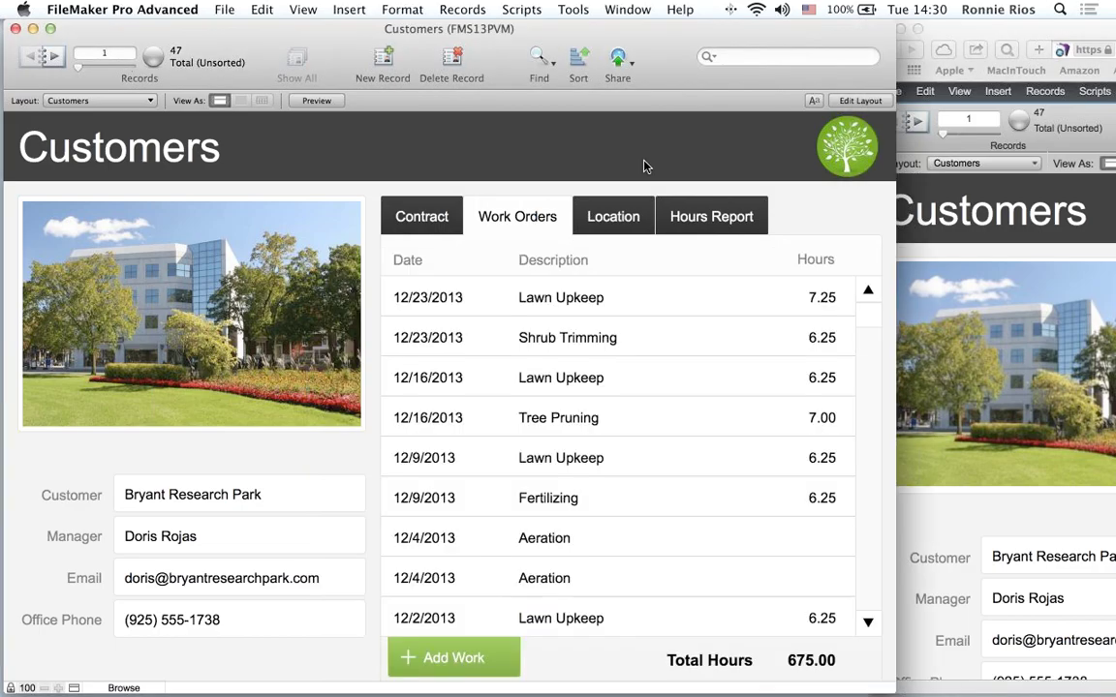
- In Layout mode, colour the Customers header title red, drag it to centre, then return to Browse
click(860, 101)
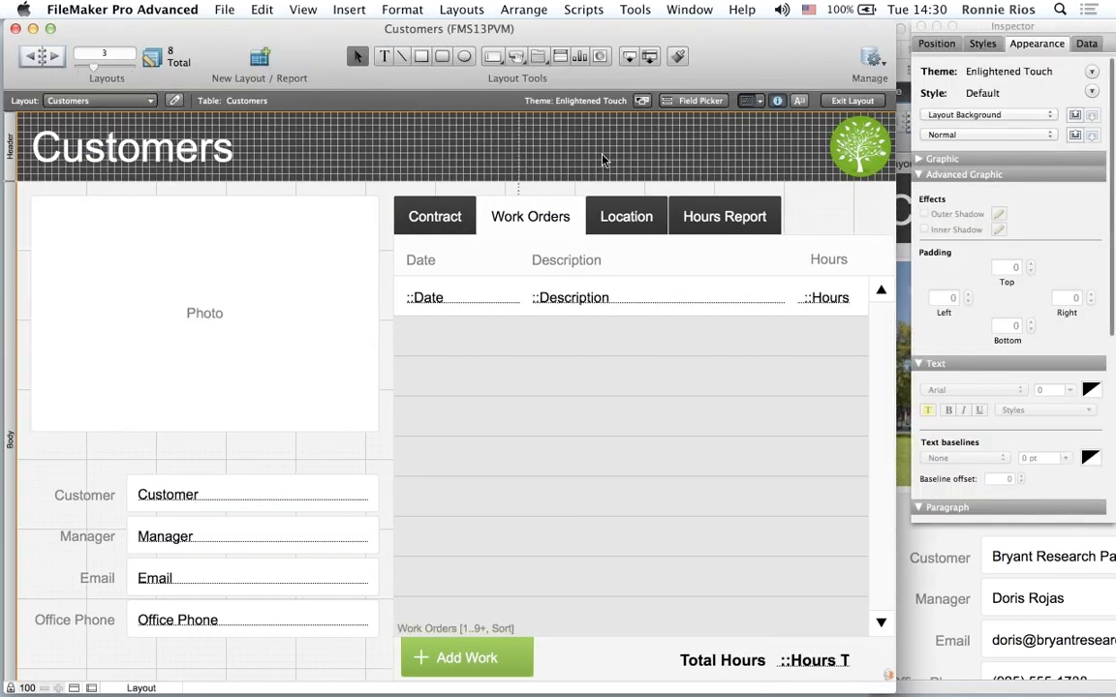
click(157, 160)
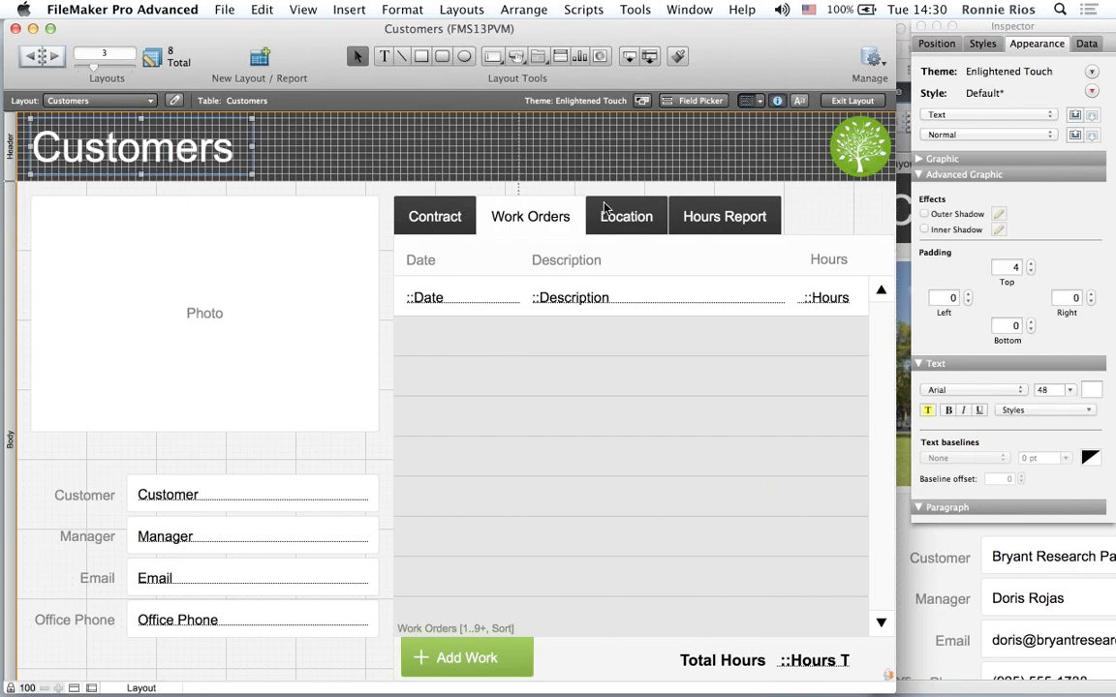
click(1092, 391)
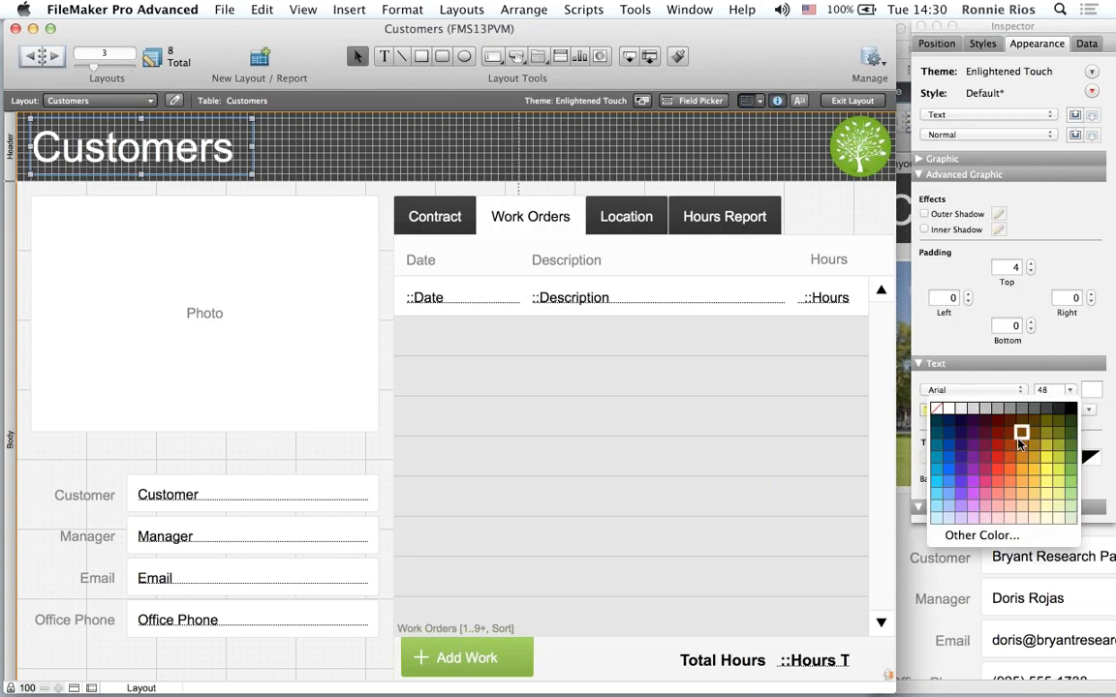
click(998, 459)
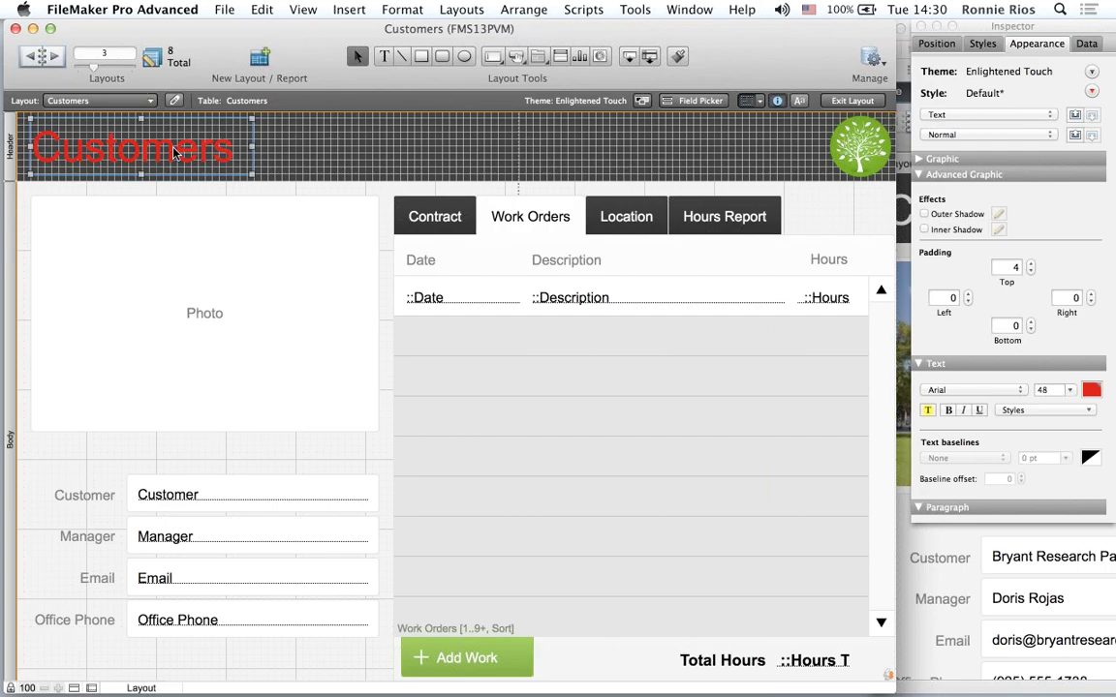
drag(169, 157, 498, 157)
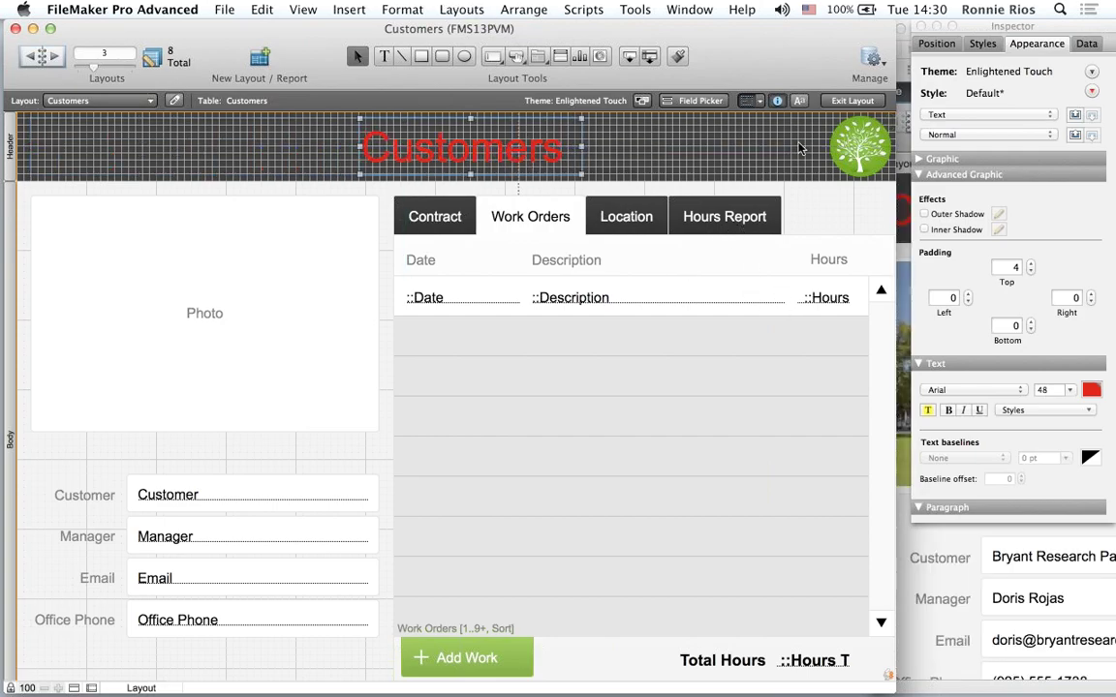
click(844, 100)
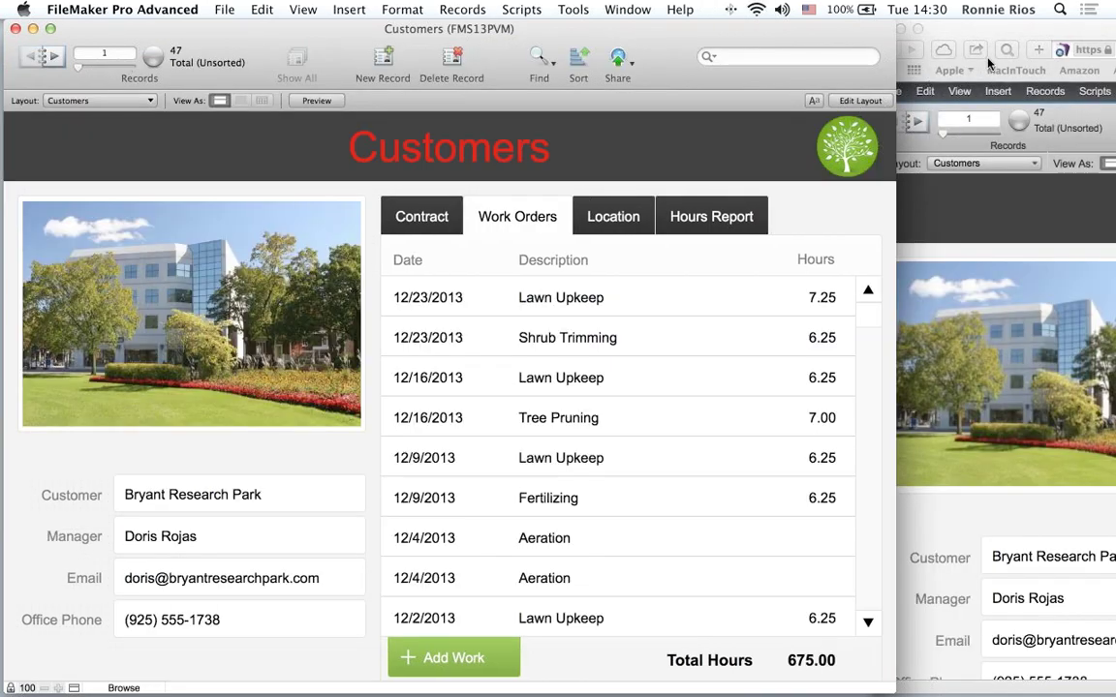
- Check the red centred title in the Safari and iPad views, then switch to Keynote
drag(1032, 32, 808, 29)
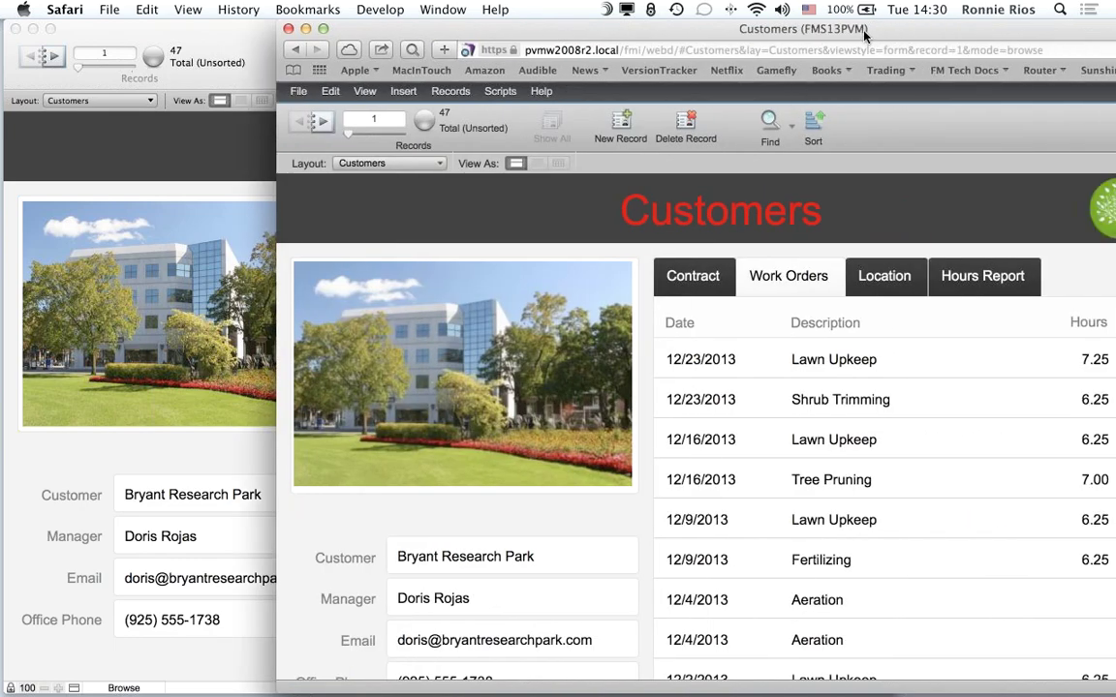
drag(660, 32, 912, 33)
key(super+Tab)
click(480, 330)
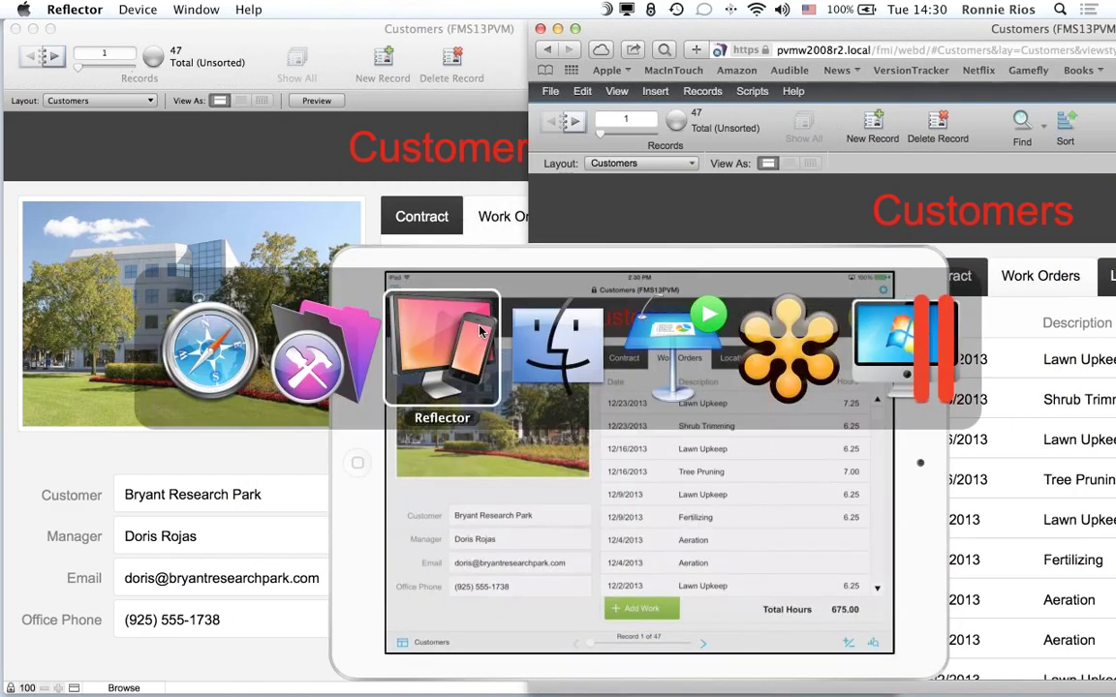
drag(669, 264, 565, 292)
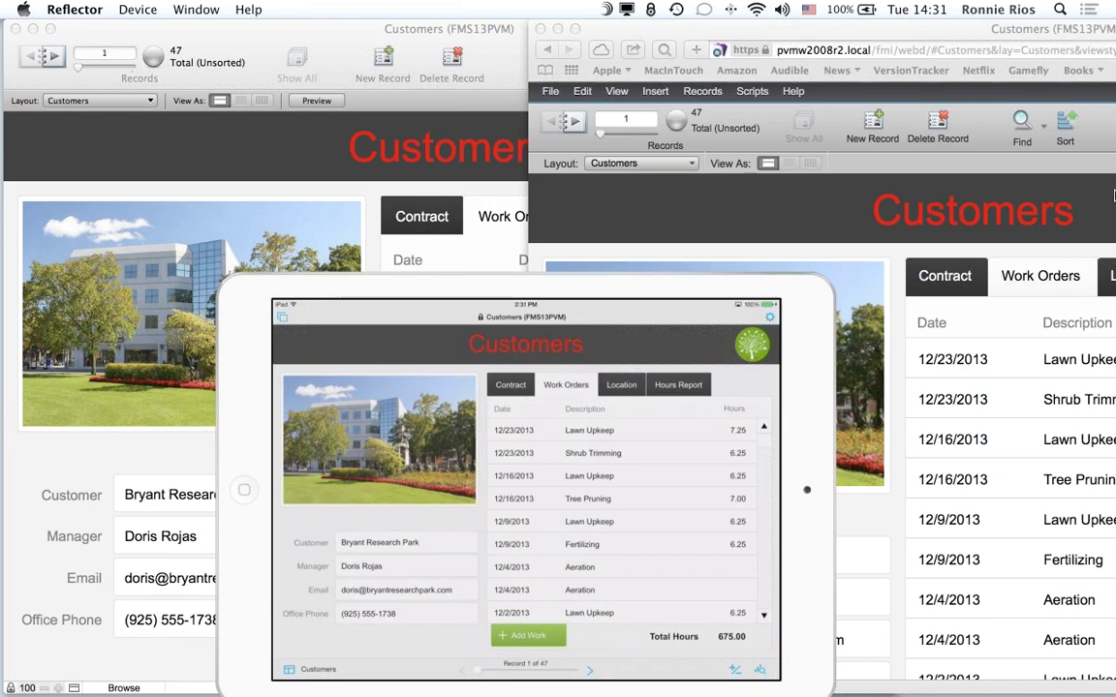
click(981, 36)
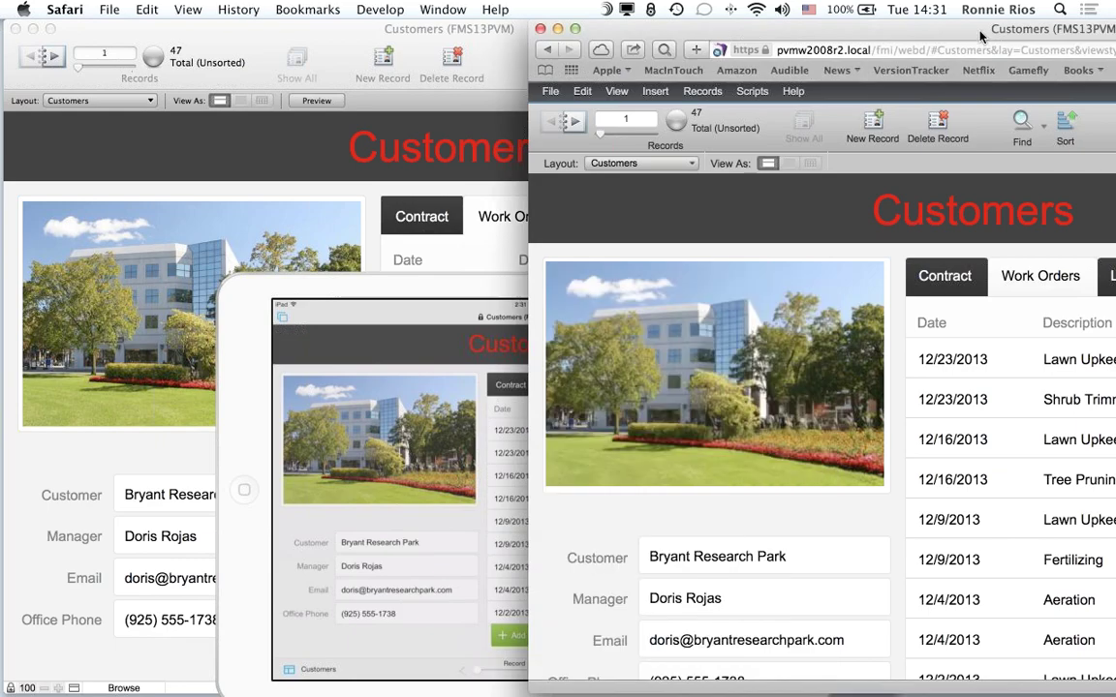
key(super+Tab)
key(super+Tab)
key(super+Tab)
key(super+Tab)
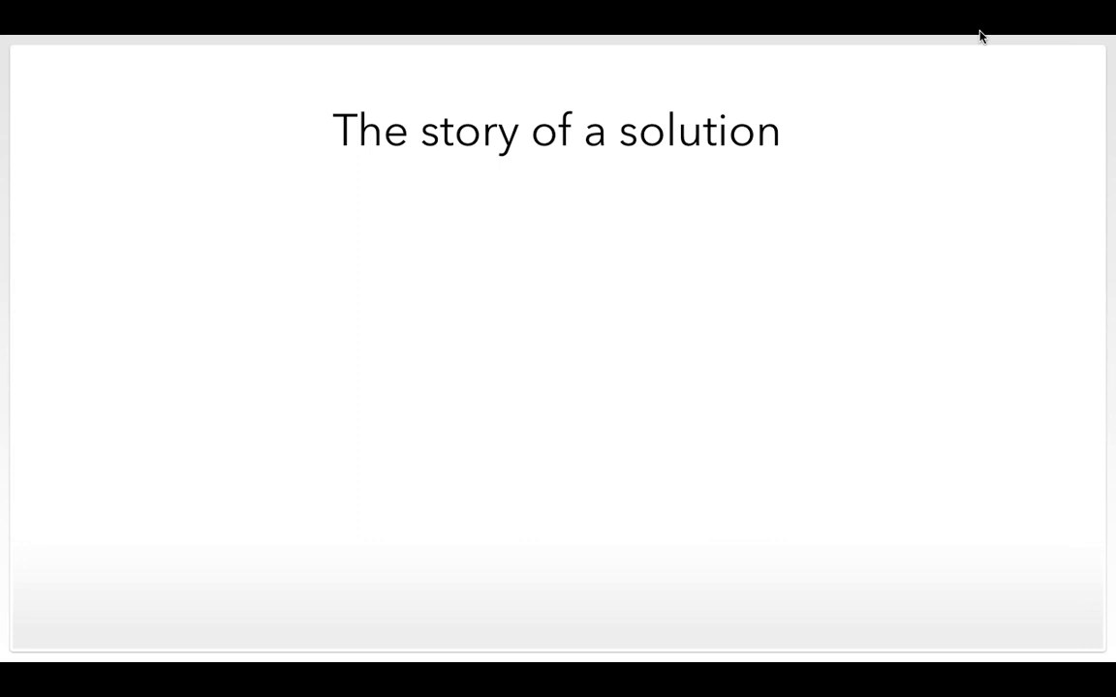
- Advance the build to reveal the Design & Build bullet
key(Right)
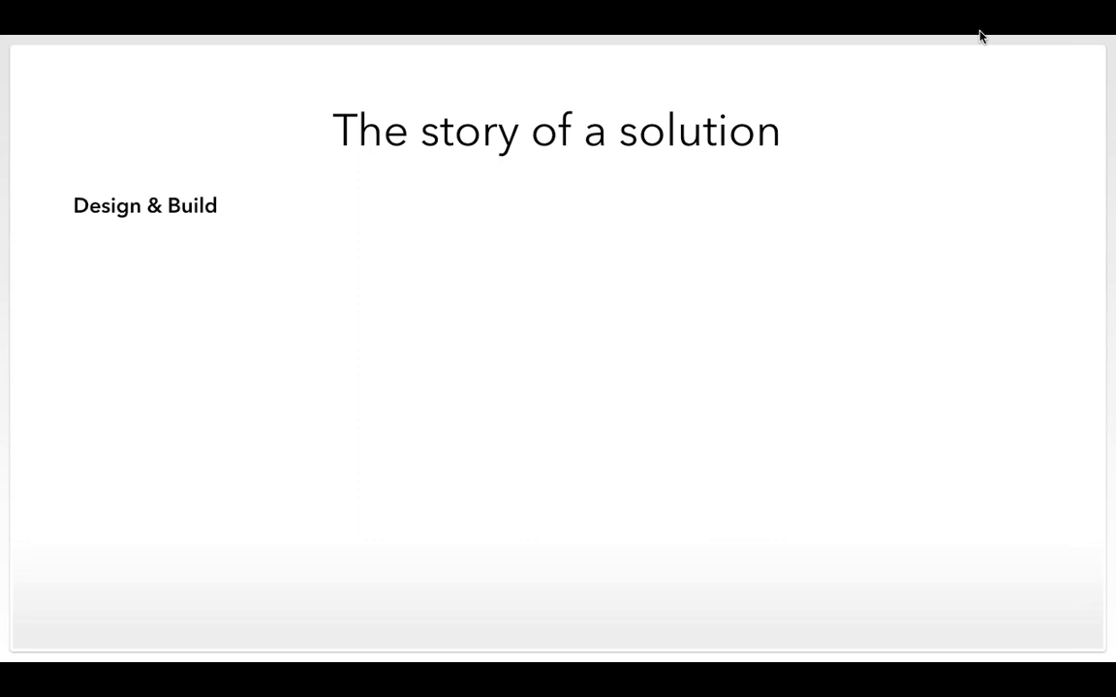